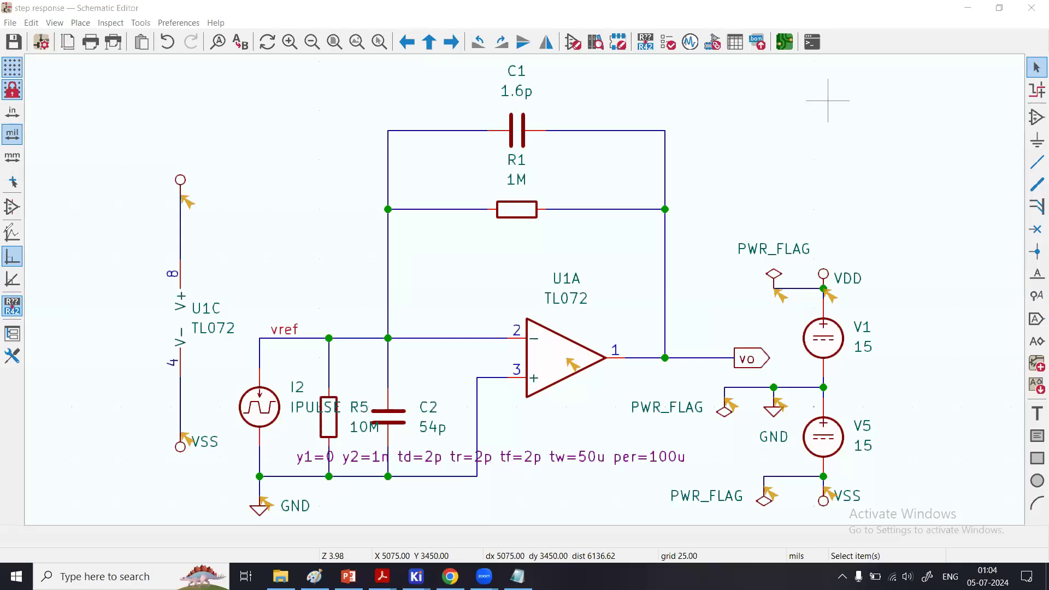
left_click(917, 192)
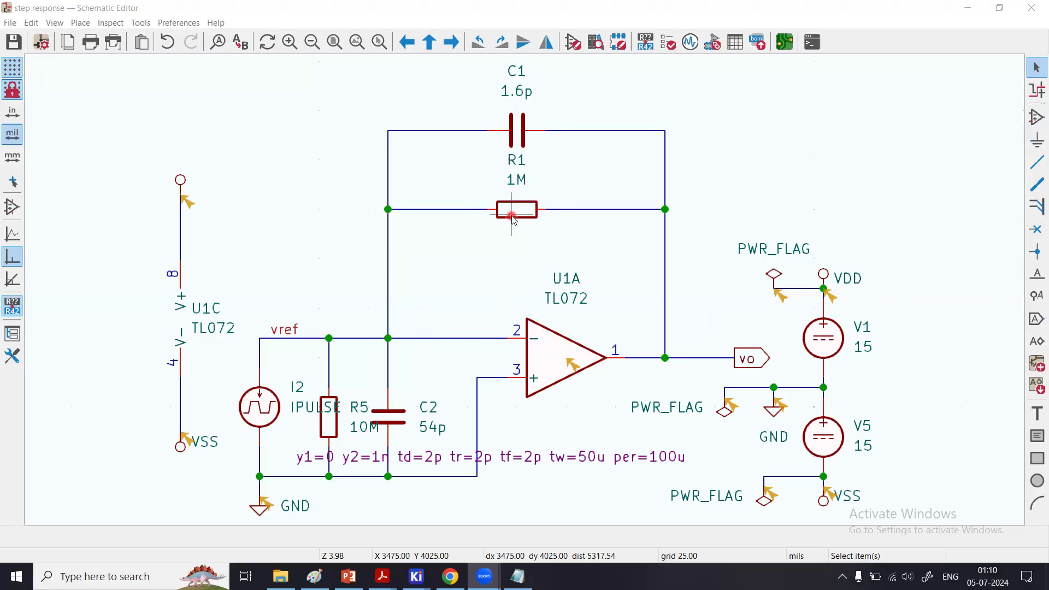
left_click(1034, 117)
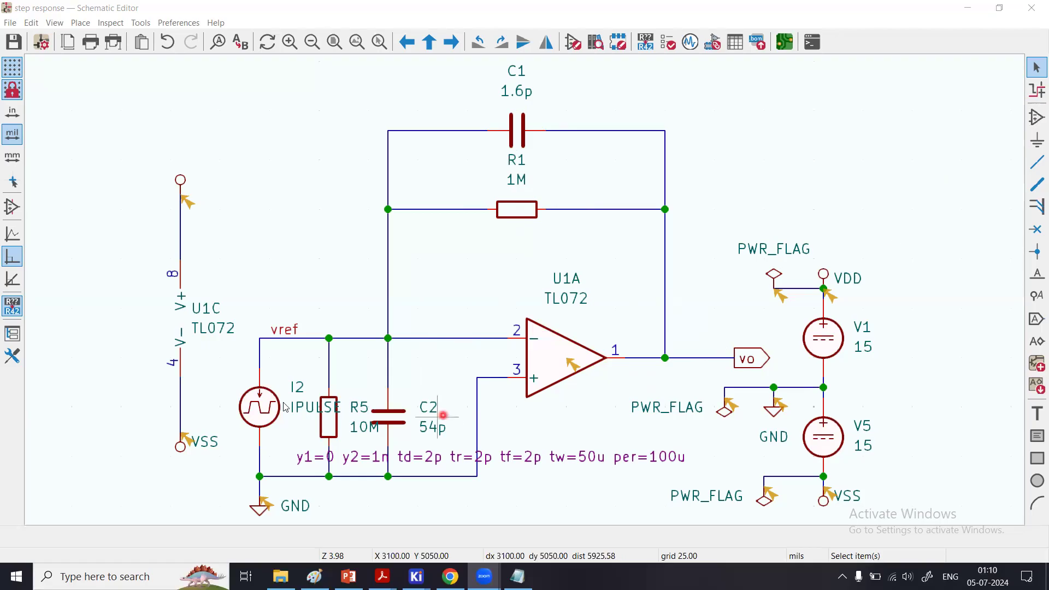
left_click(270, 418)
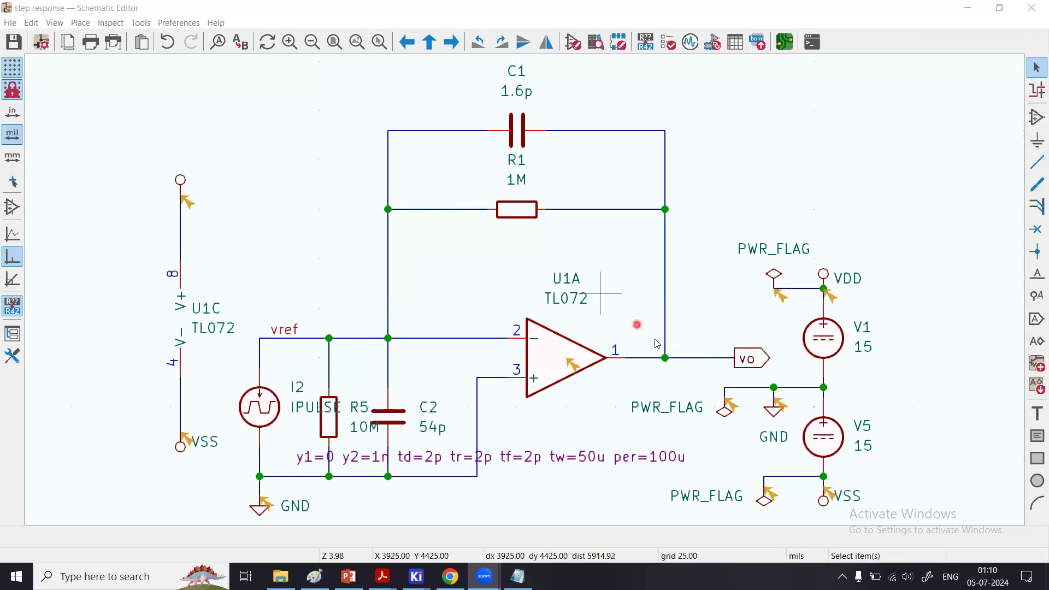
Step: Find the IPULSE current source in the Simulation_SPICE library of the symbol chooser and view its preview
left_click(1034, 118)
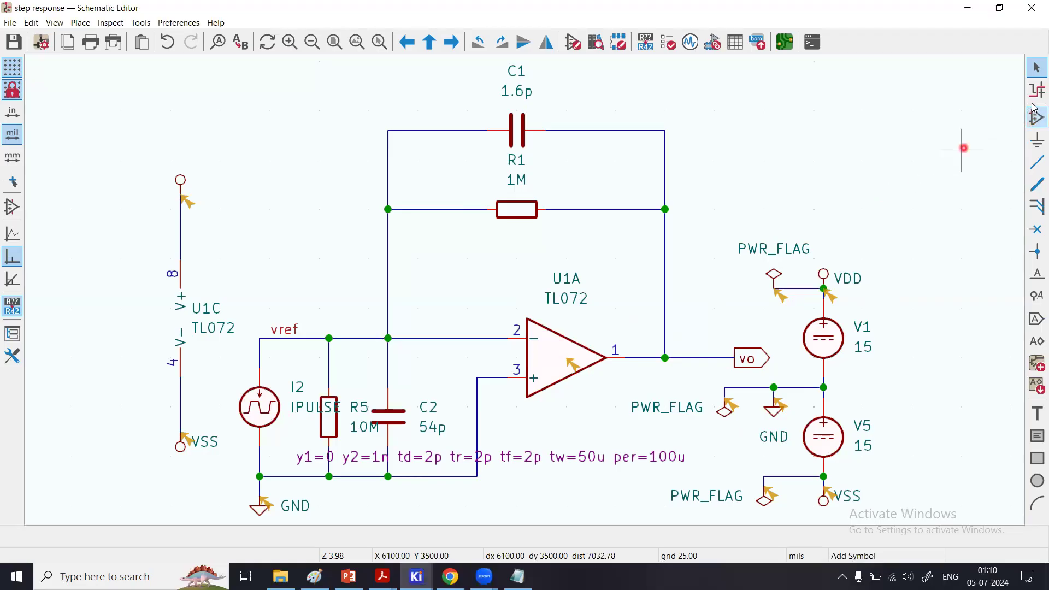
left_click(563, 243)
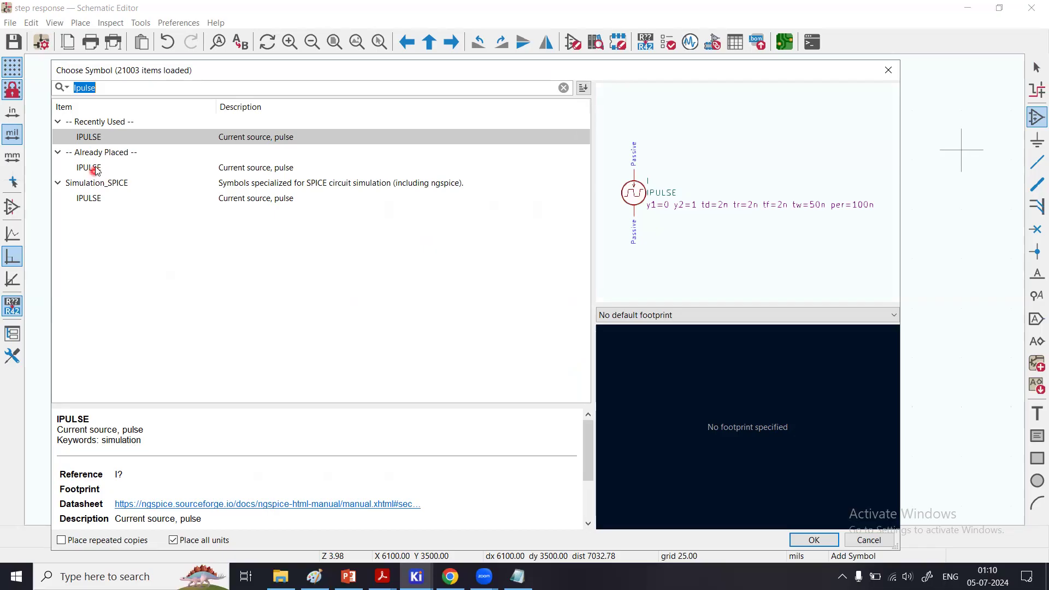
left_click(109, 87)
left_click(86, 200)
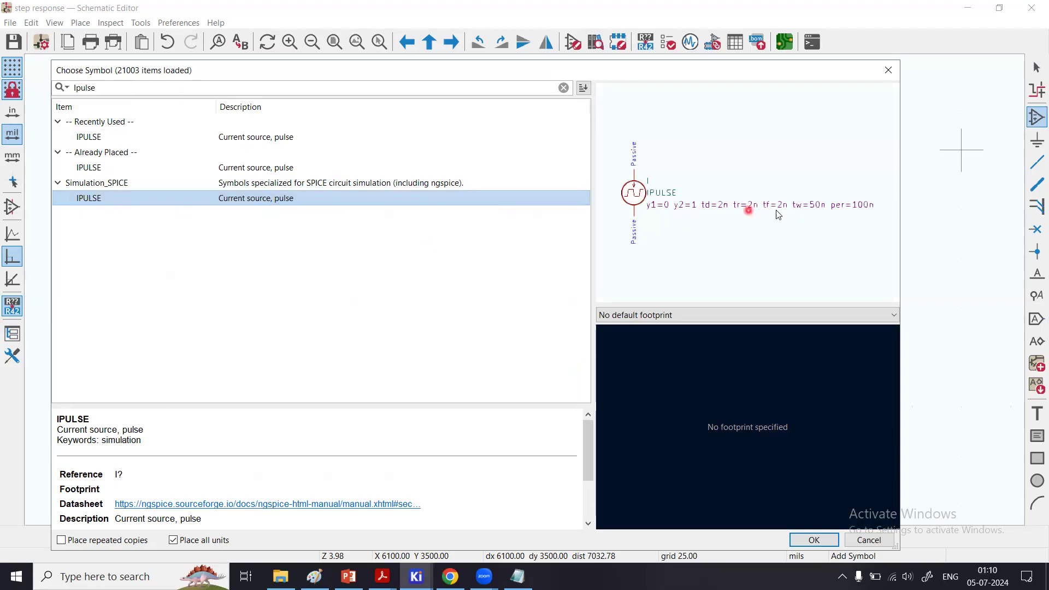
Step: Search the symbol libraries for tl072, preview its units A, B and C, and close the chooser without placing anything
left_click(116, 85)
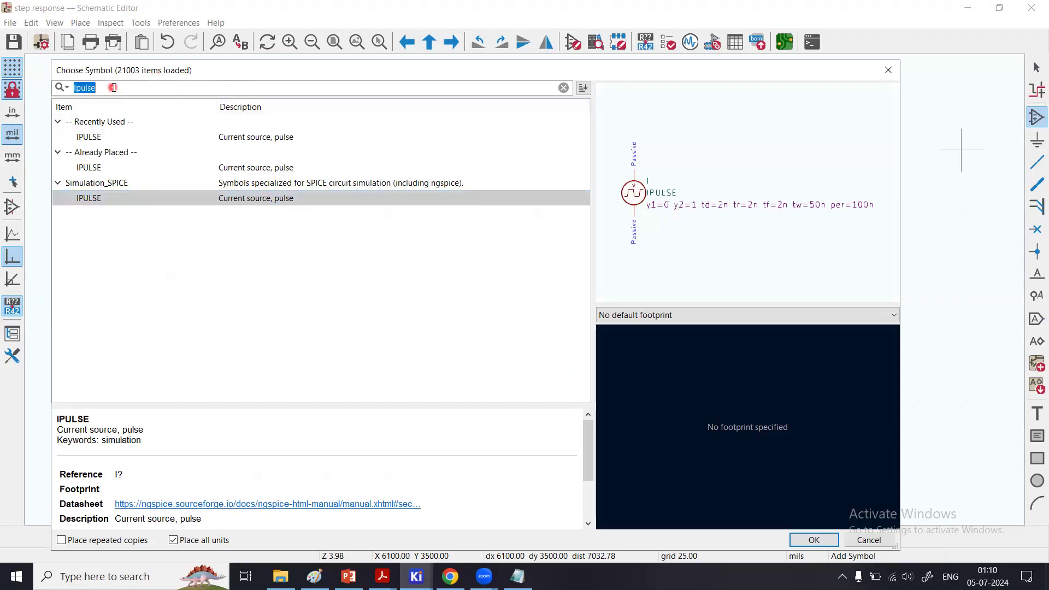
type("c")
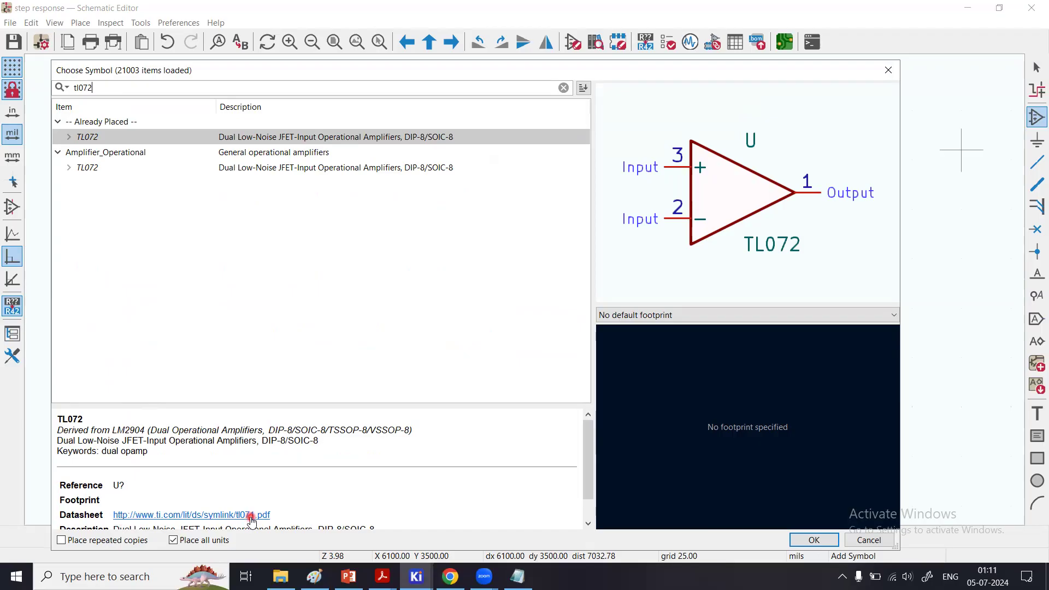
left_click(69, 138)
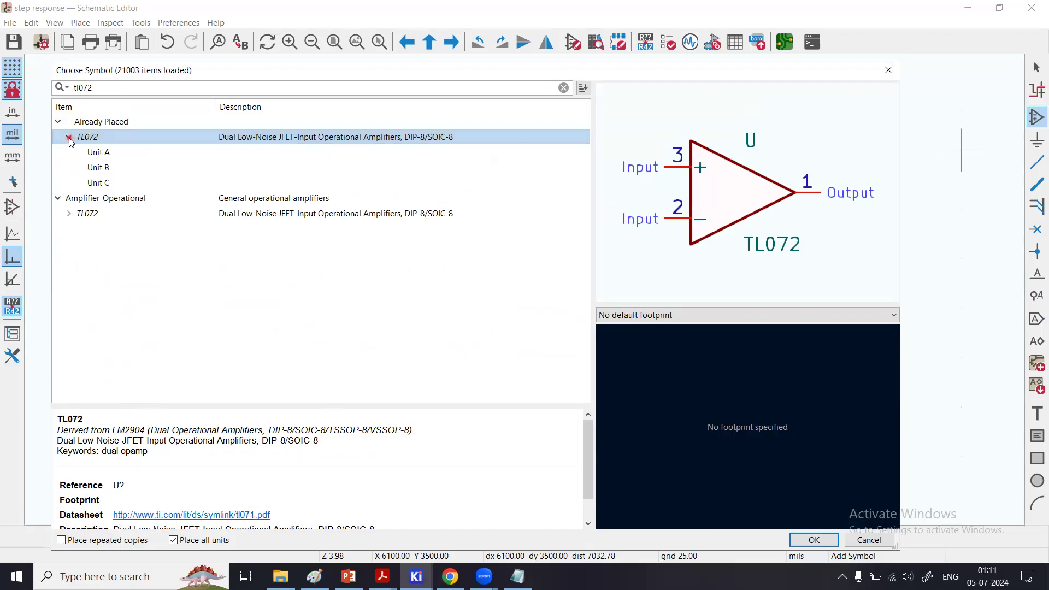
left_click(102, 154)
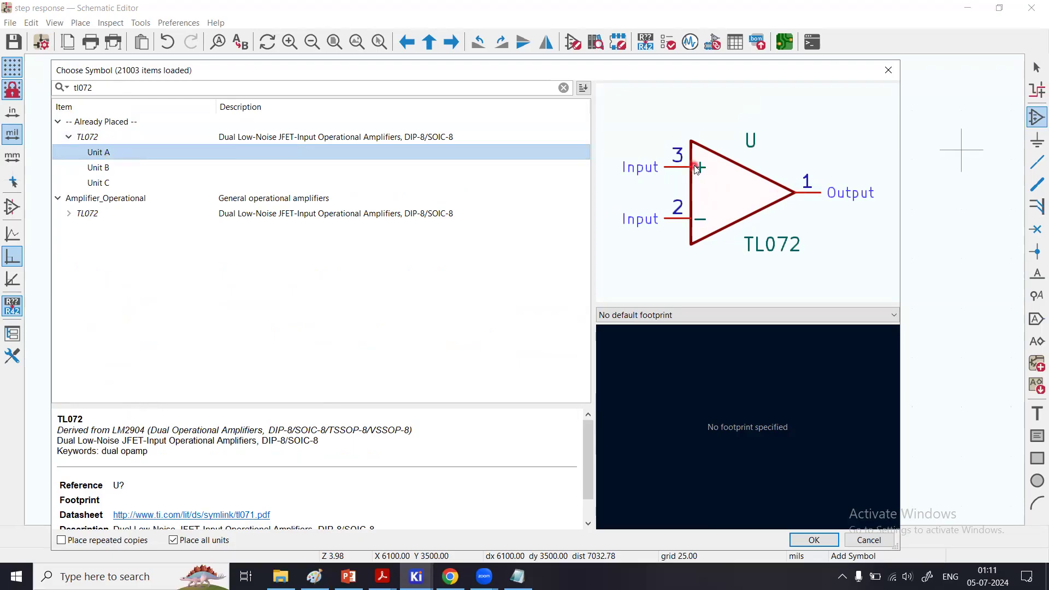
left_click(96, 168)
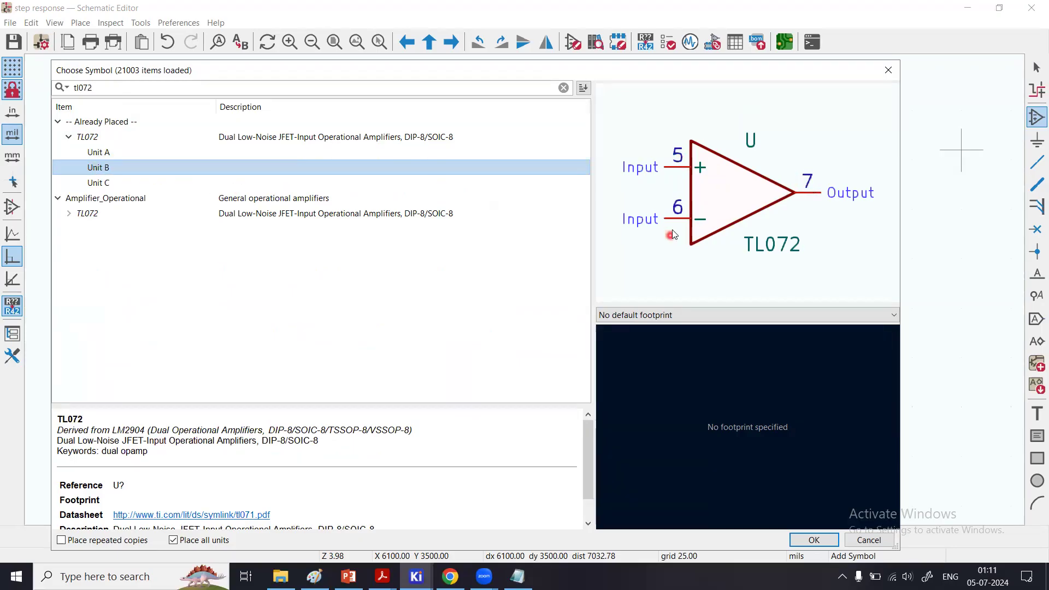
left_click(101, 184)
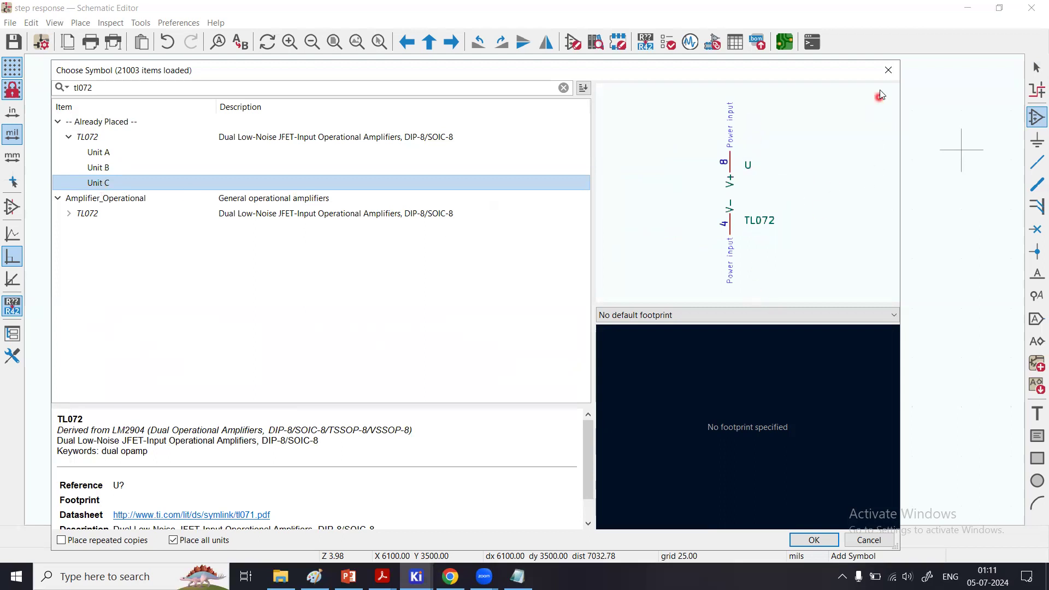
left_click(889, 75)
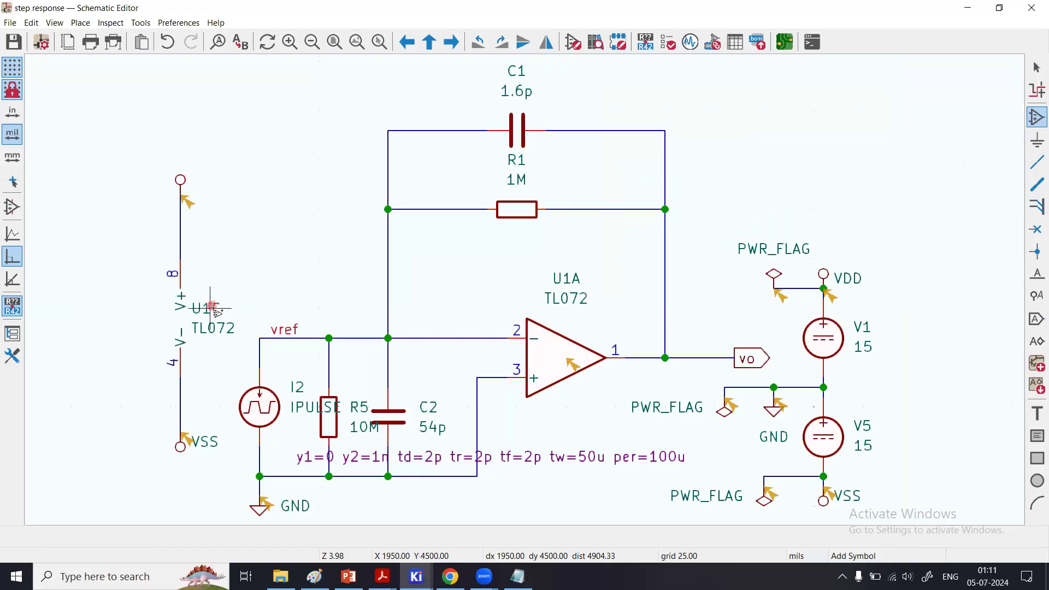
key("Escape")
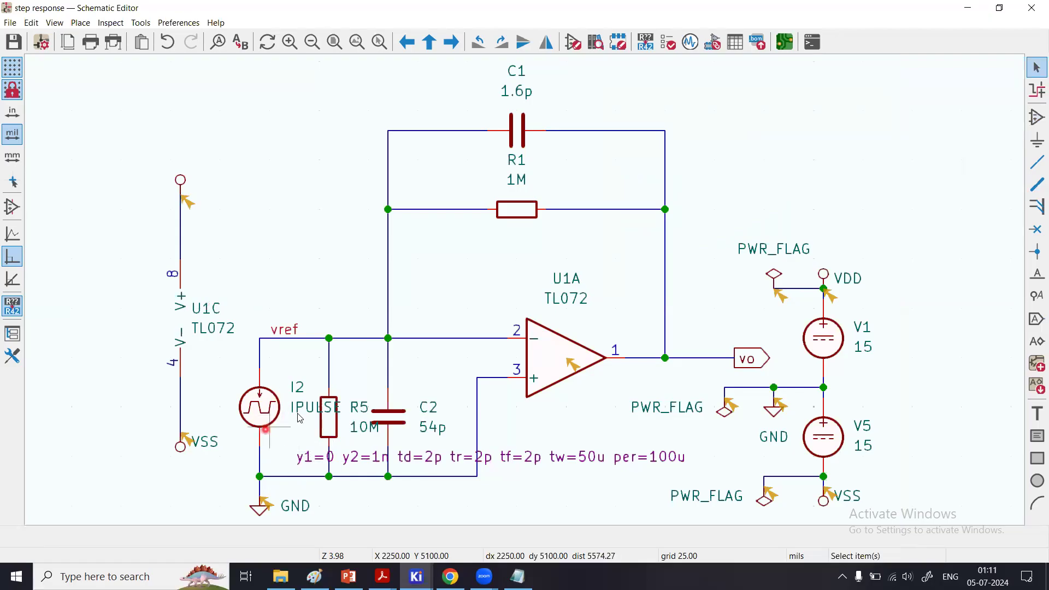
Step: Examine the Sim.Params pulse settings of current source I2 in its field editor and symbol properties, and cancel without changes
double_click(309, 460)
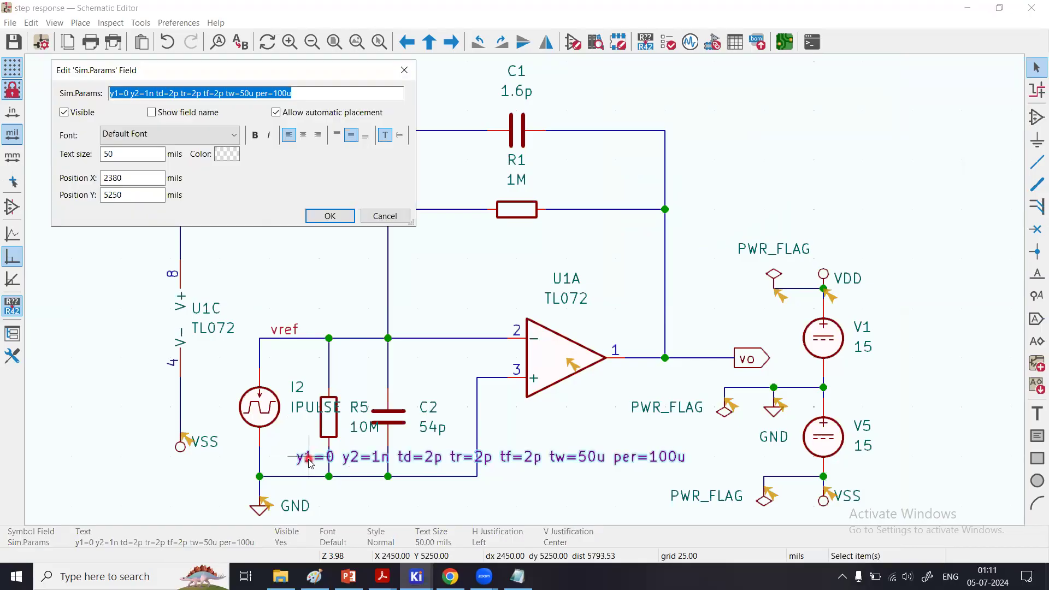
left_click(382, 215)
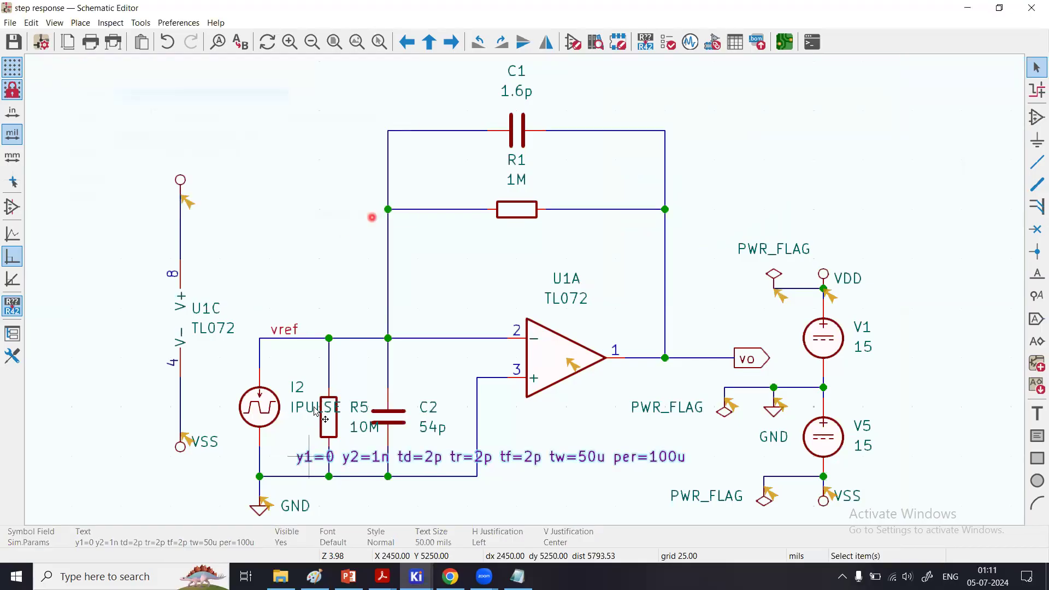
left_click(256, 419)
double_click(256, 419)
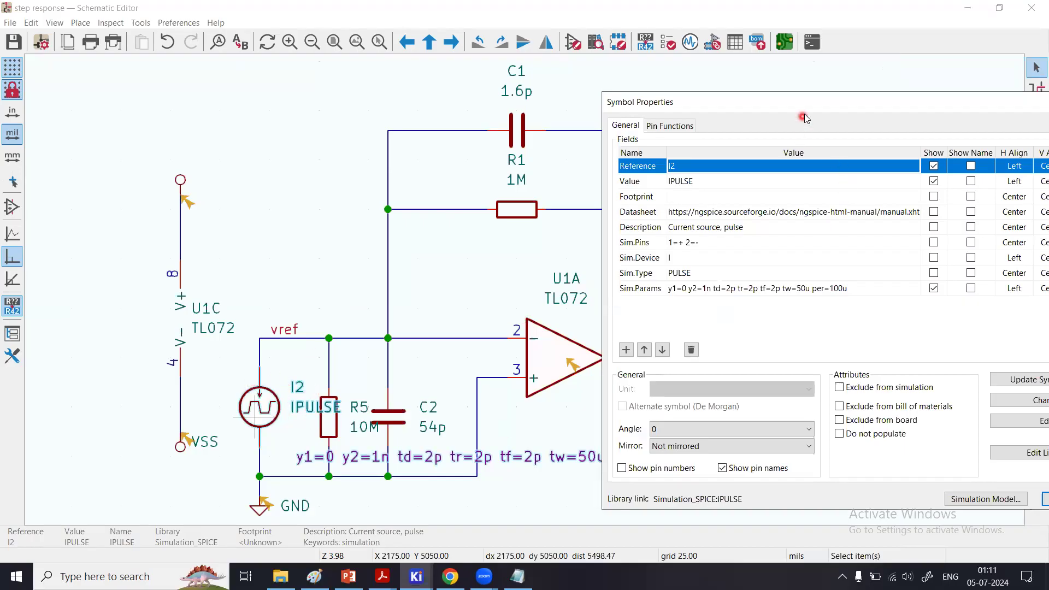
left_click_drag(700, 117, 311, 114)
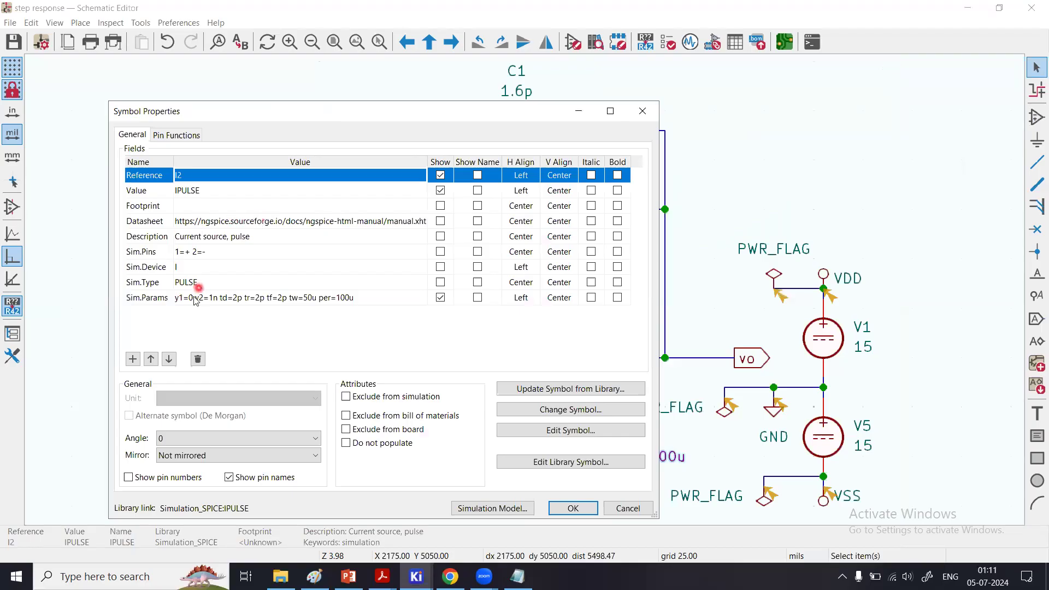
left_click(222, 297)
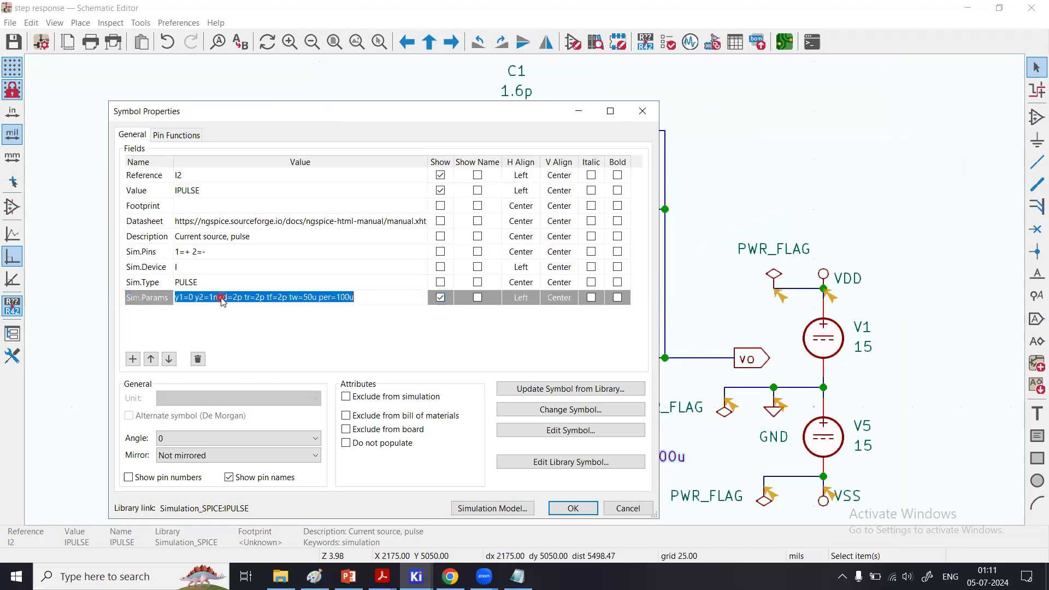
left_click(190, 302)
left_click(228, 307)
left_click(236, 304)
left_click(628, 508)
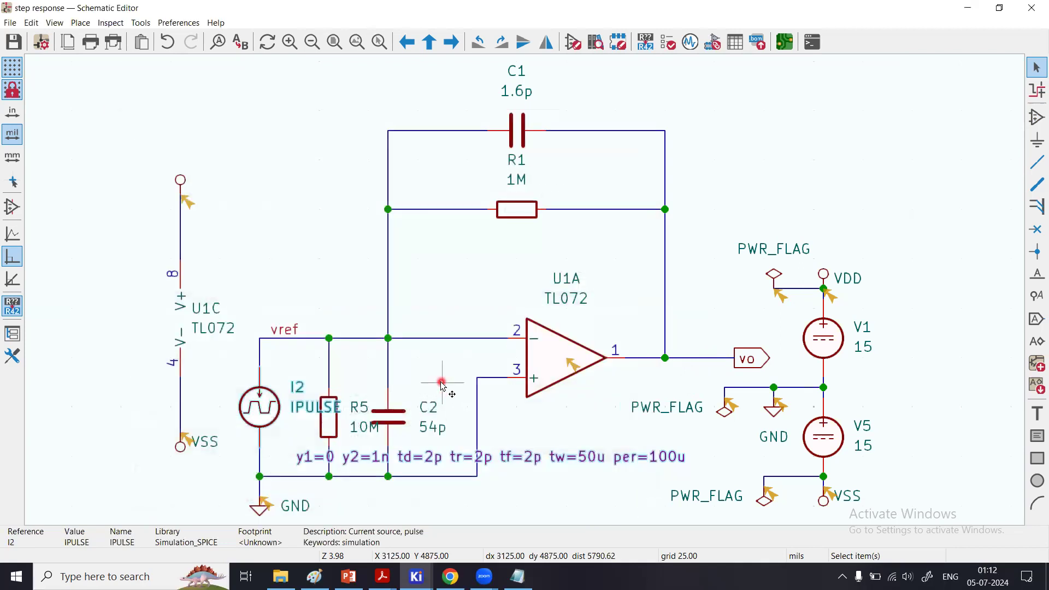
left_click(442, 383)
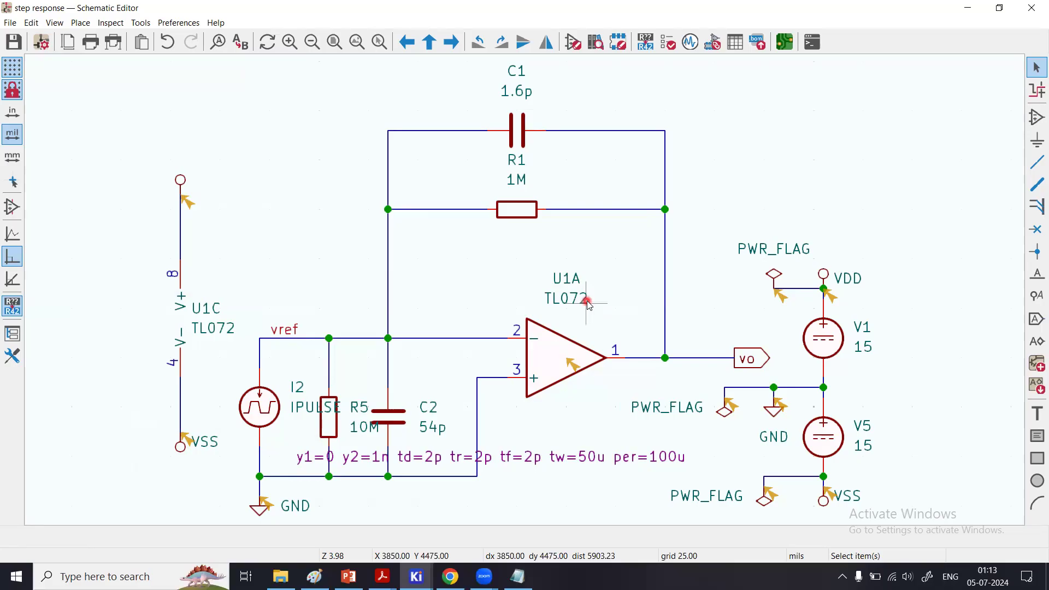
Step: Open the simulation model editor for op-amp U1A from its symbol properties
left_click(548, 345)
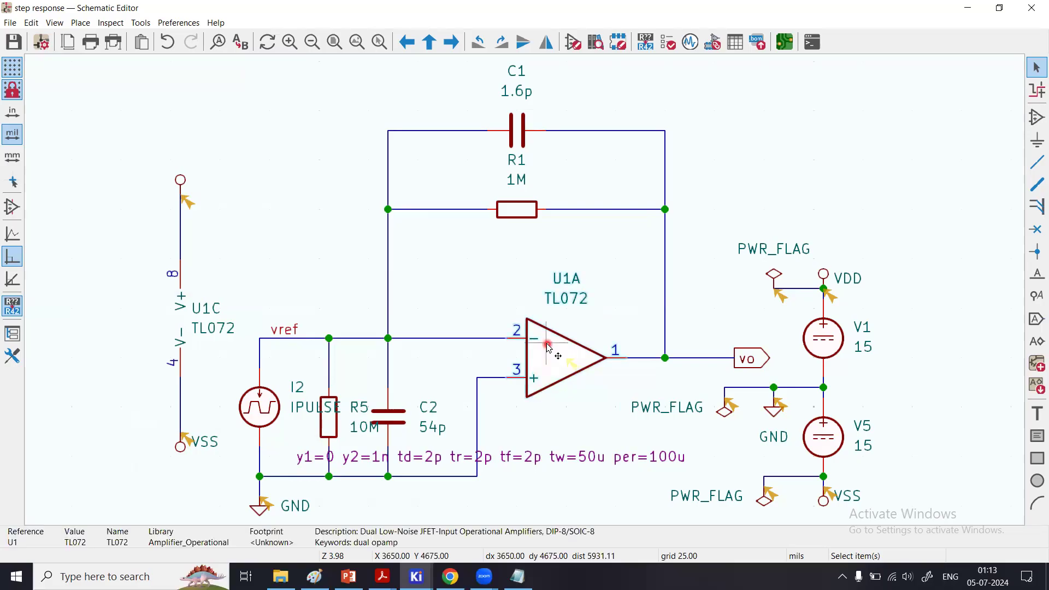
double_click(548, 344)
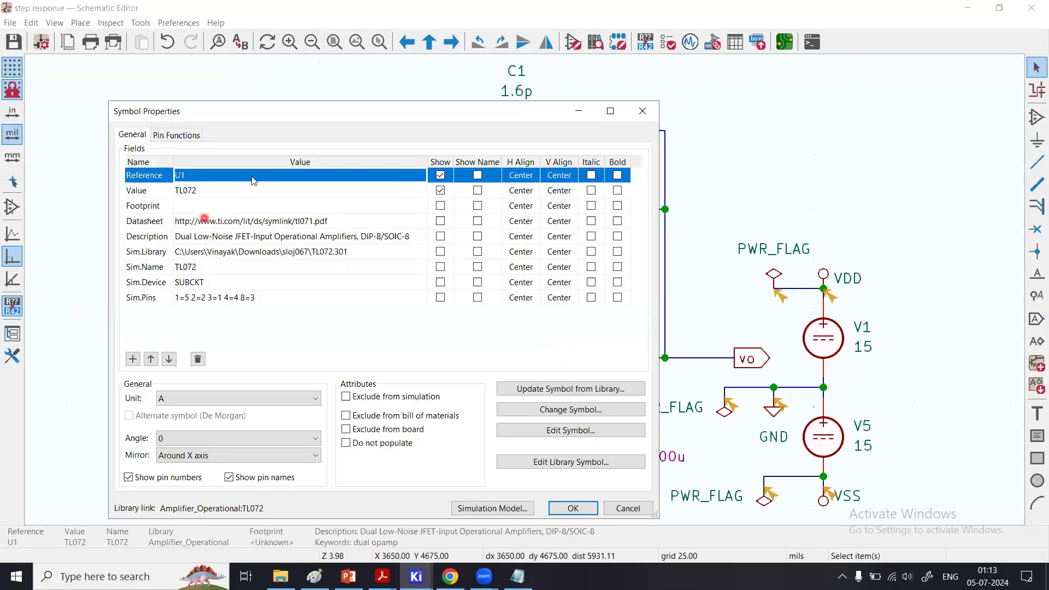
left_click(496, 508)
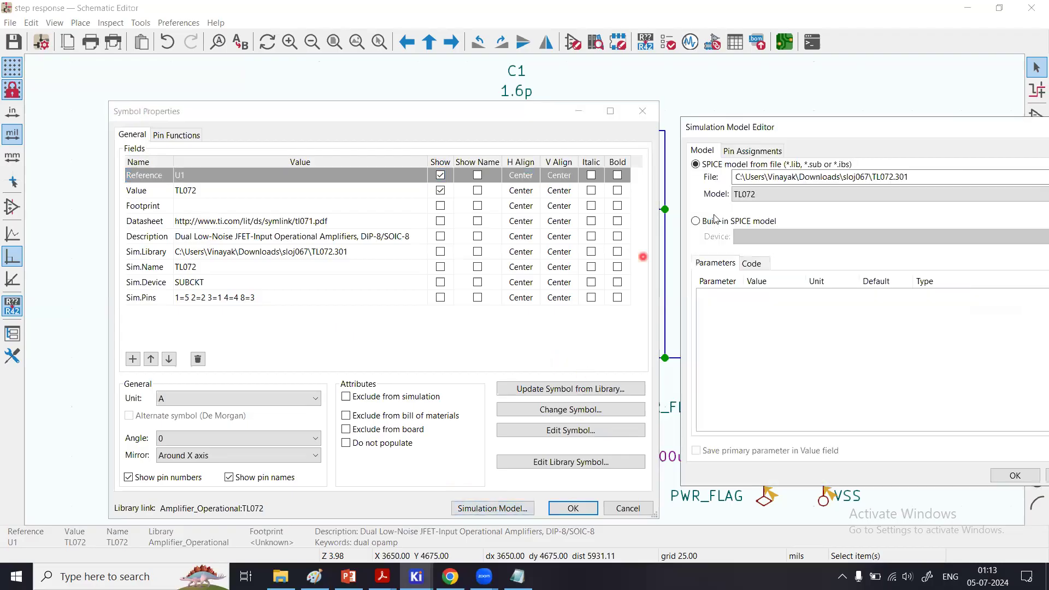
left_click(816, 131)
left_click_drag(817, 131, 418, 200)
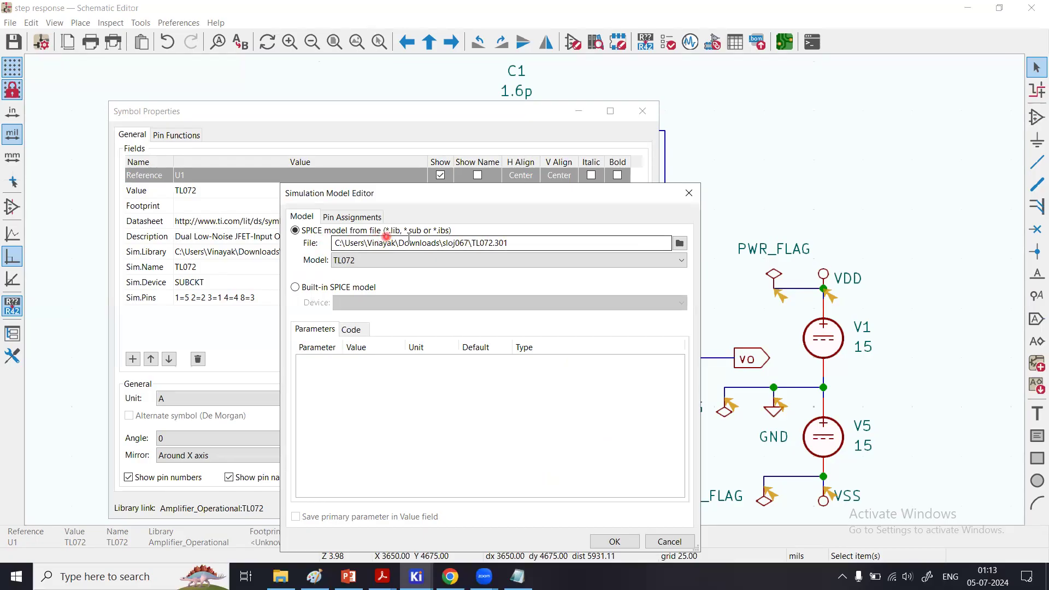
Step: Load the SPICE model file TL072.301 from the sloj067 downloads folder and choose the TL072 model for the op-amp
left_click(678, 244)
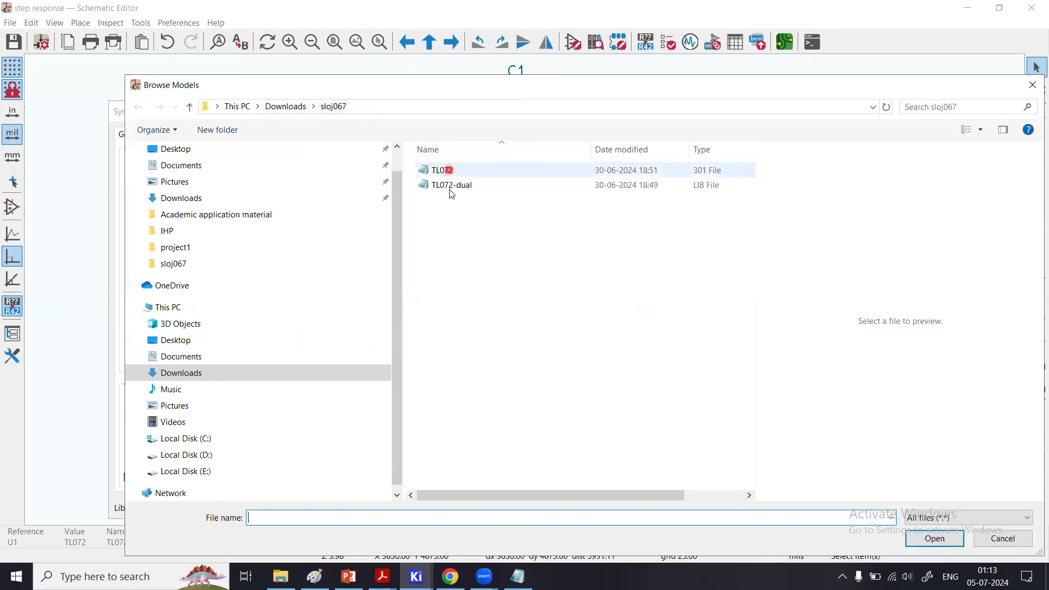
left_click(459, 173)
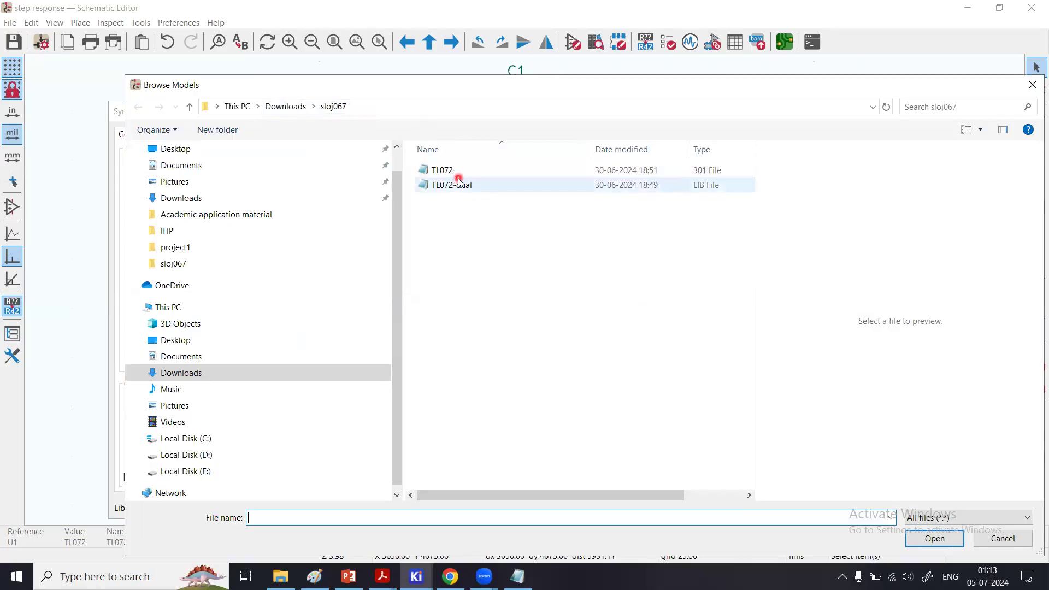
left_click(479, 174)
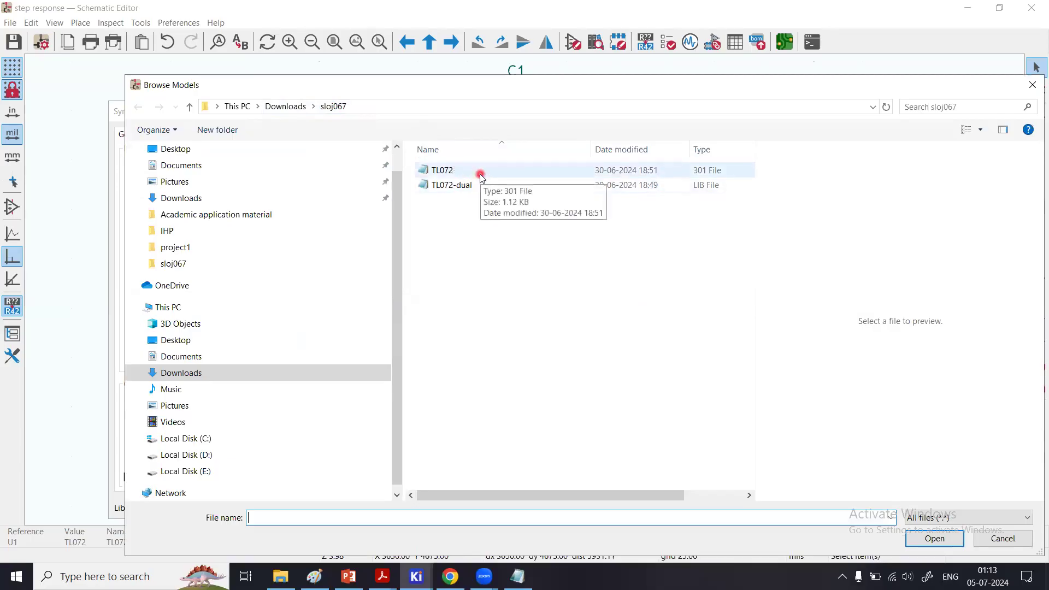
left_click(481, 174)
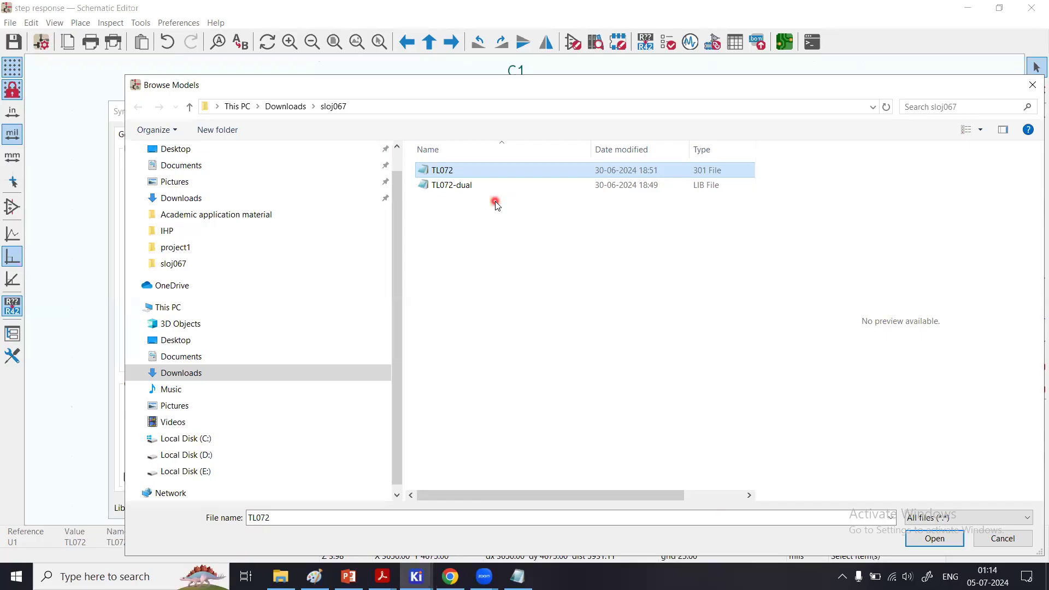
double_click(453, 172)
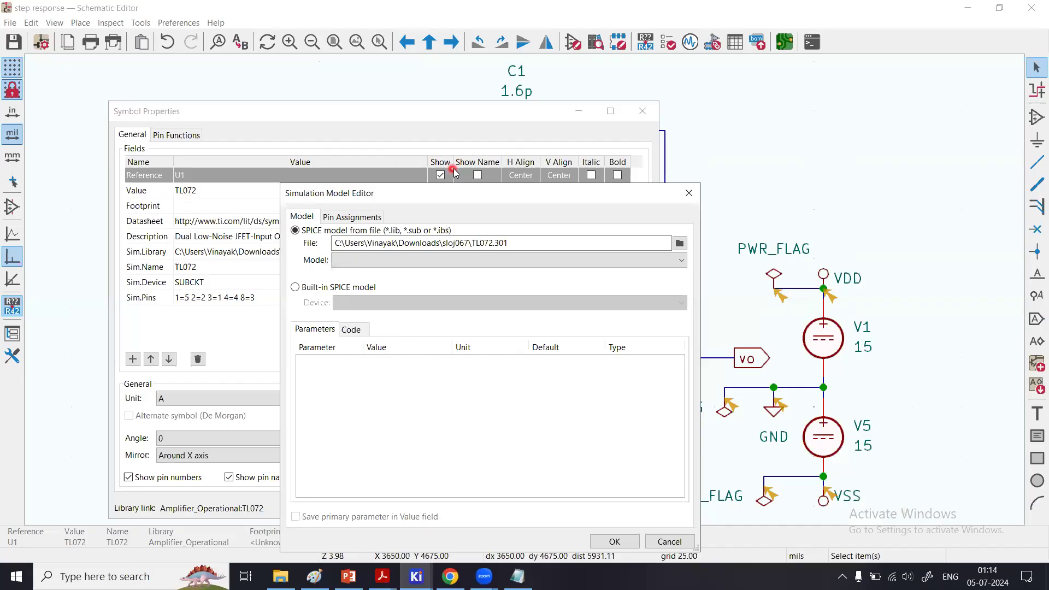
left_click(487, 245)
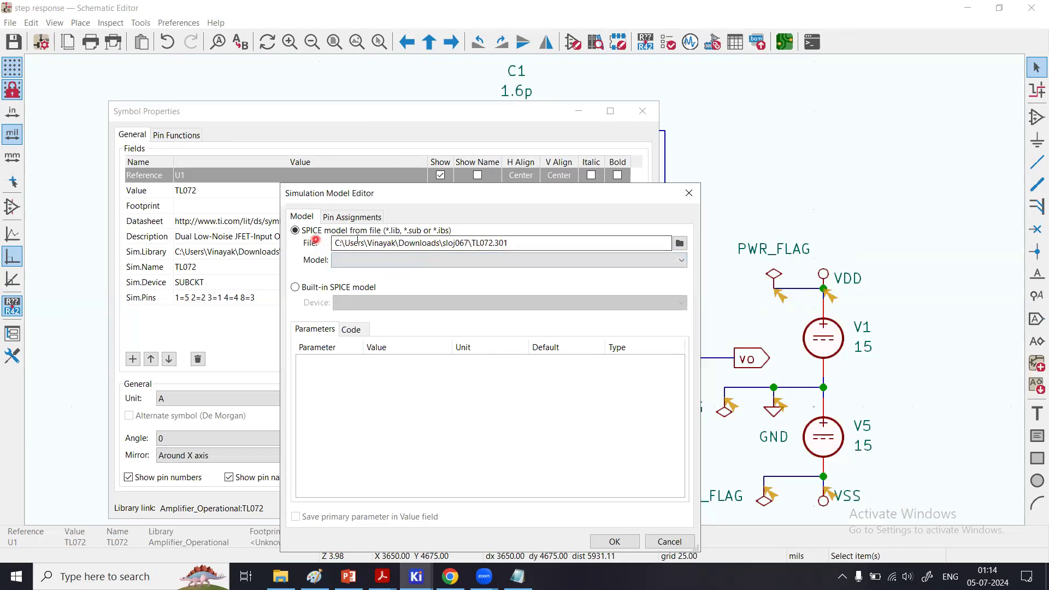
left_click(492, 262)
left_click(492, 262)
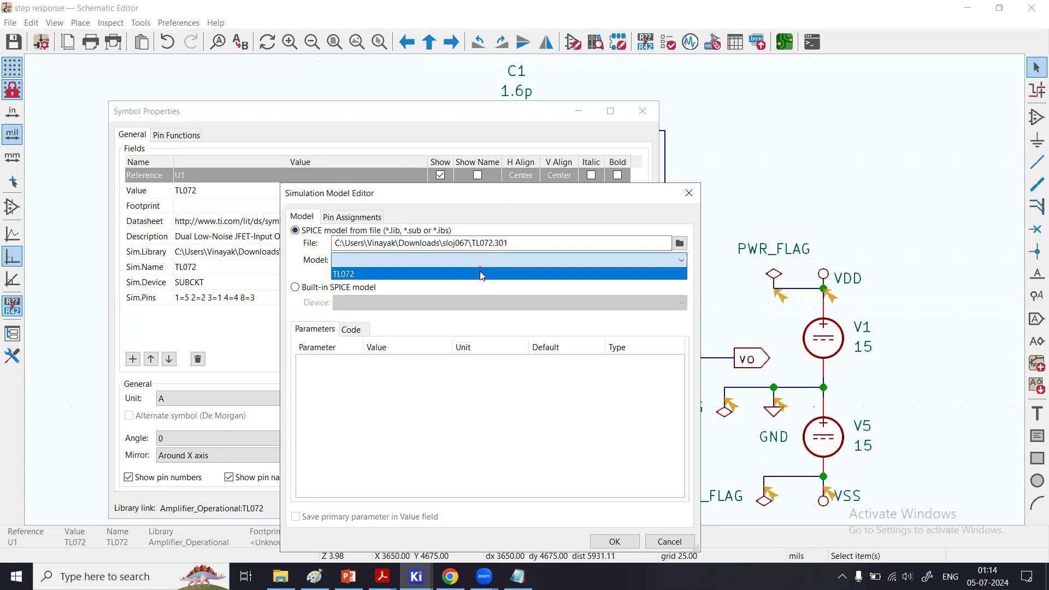
left_click(481, 274)
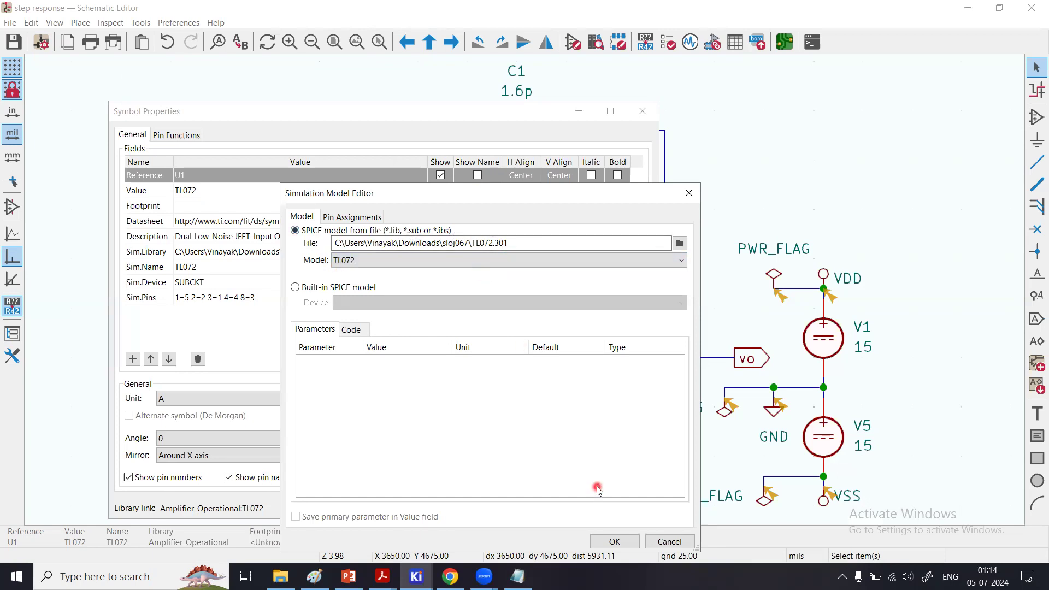
Step: Review the pin assignments of op-amp U1A's TL072 model and accept the simulation model and symbol properties
left_click(357, 221)
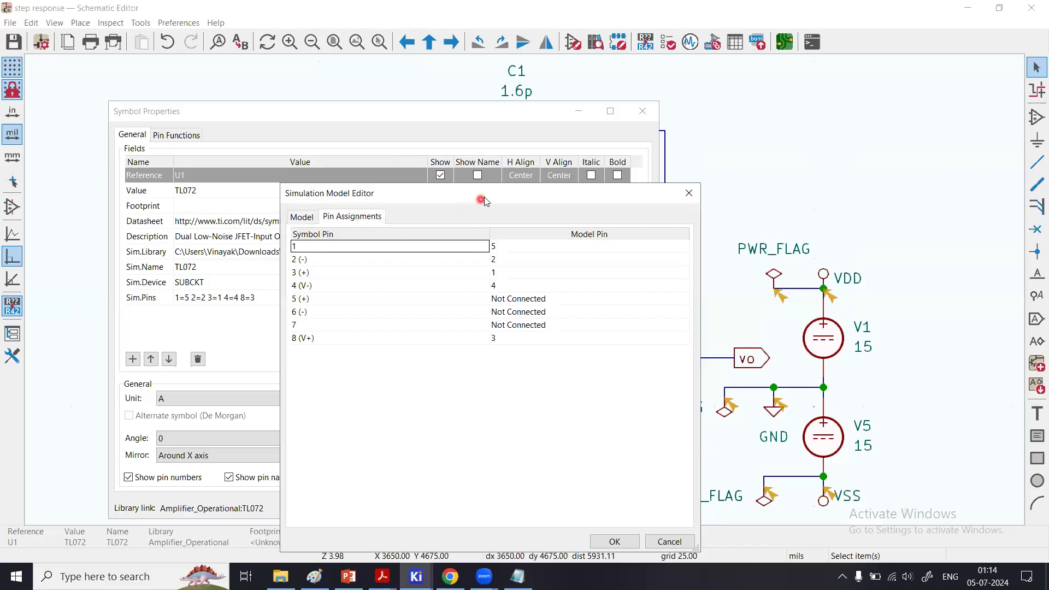
left_click_drag(486, 199, 308, 130)
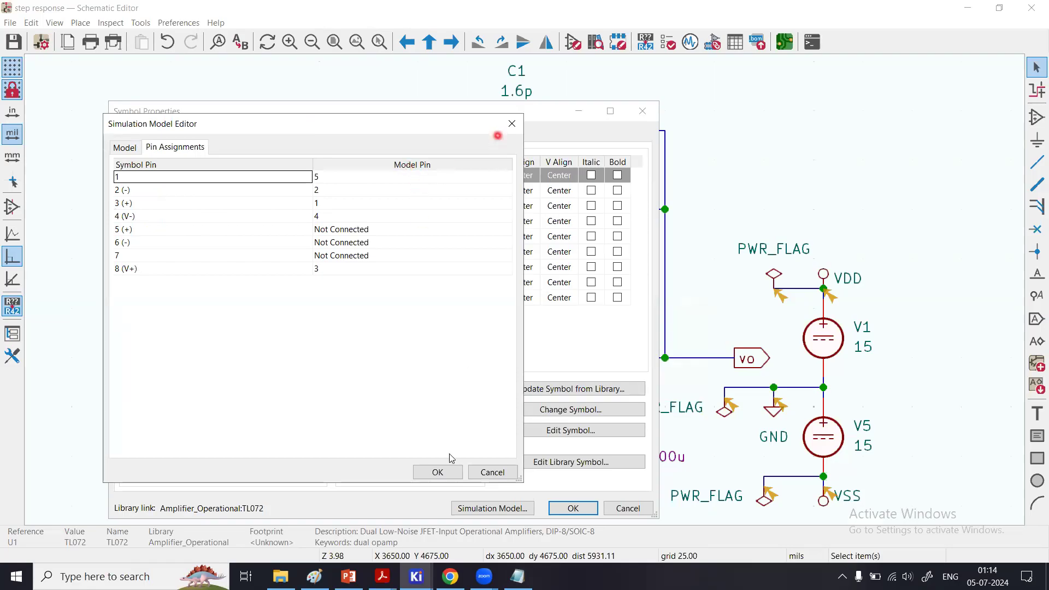
left_click(438, 472)
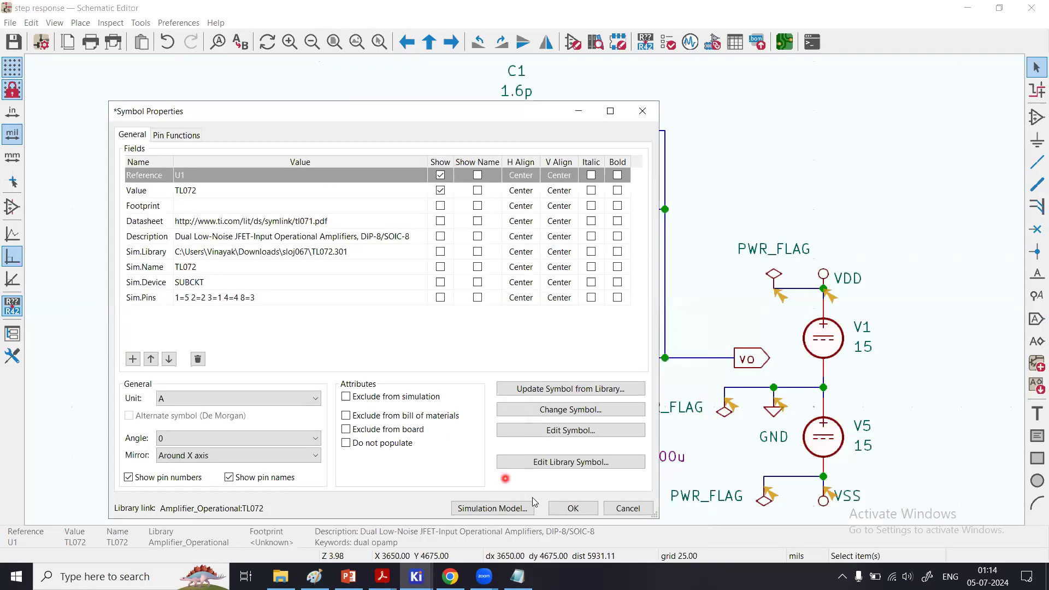
left_click(573, 508)
left_click(628, 323)
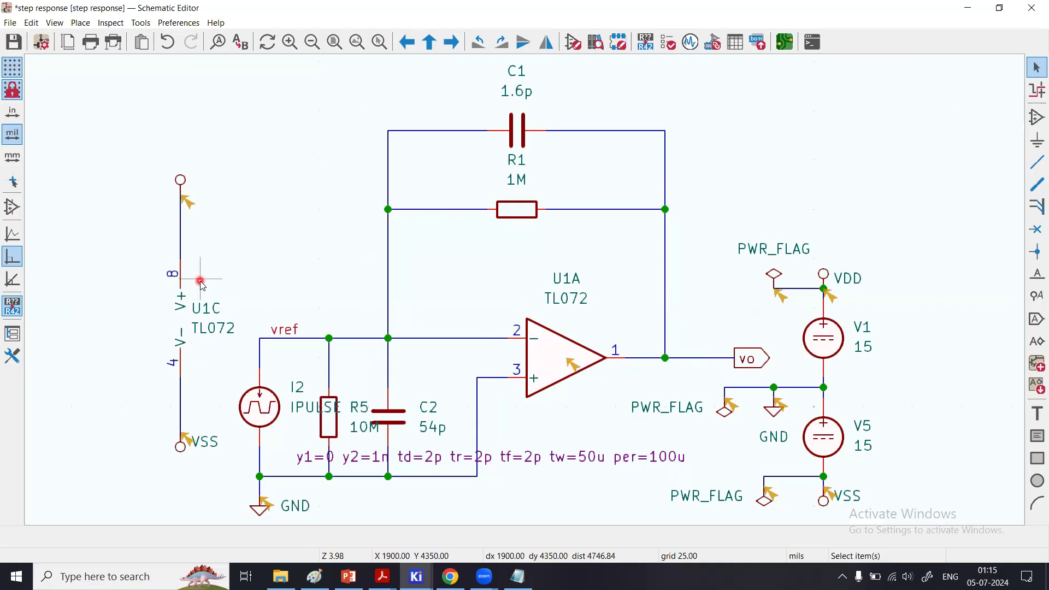
Step: Reopen U1A's simulation model from its symbol properties and show the pin assignments with the dialogs moved clear of the op-amp
left_click(546, 356)
double_click(547, 357)
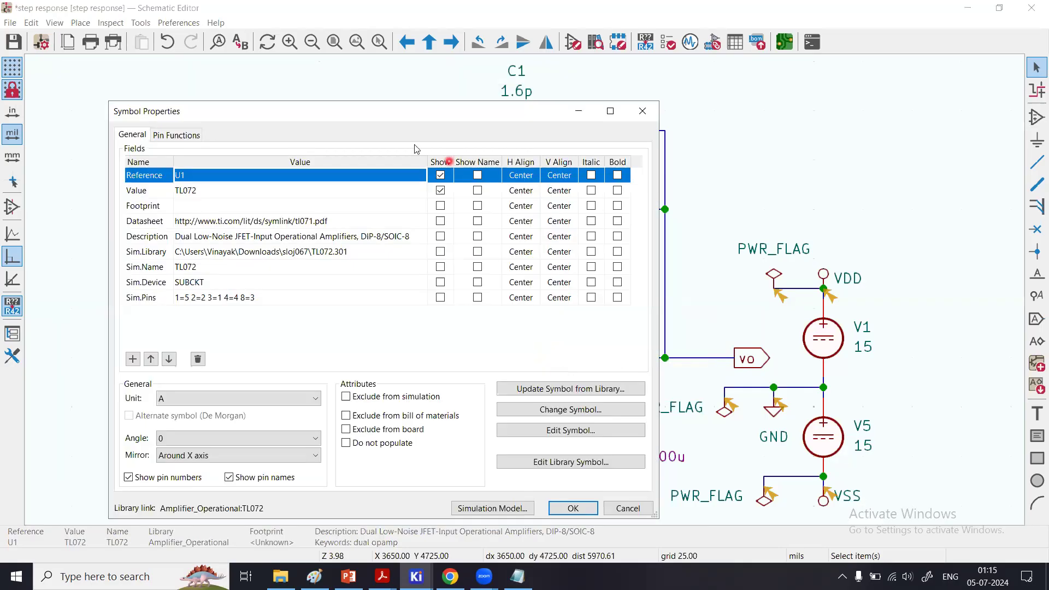
left_click_drag(411, 117, 970, 112)
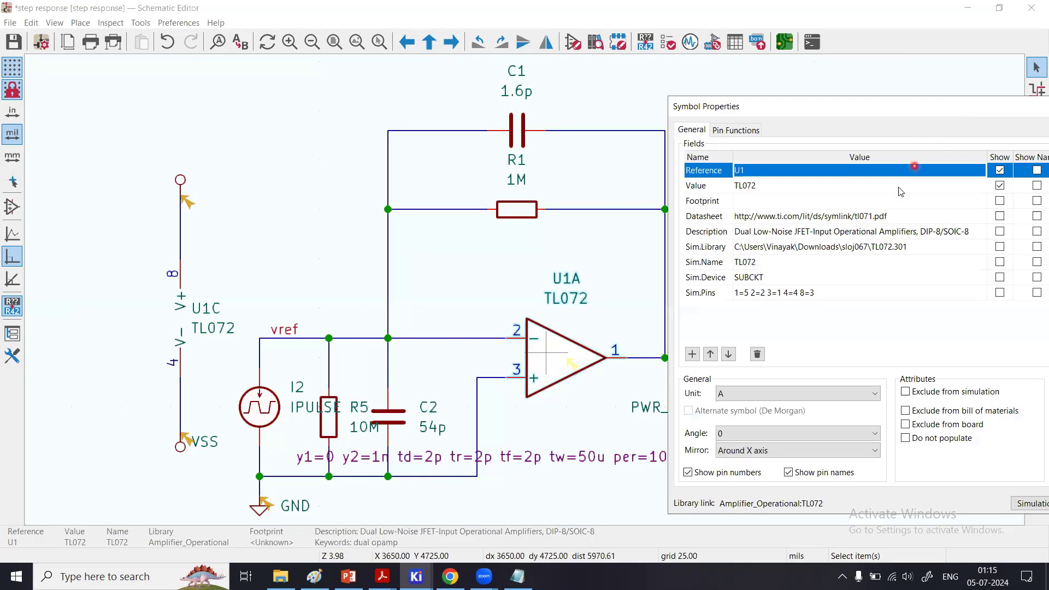
left_click(1027, 503)
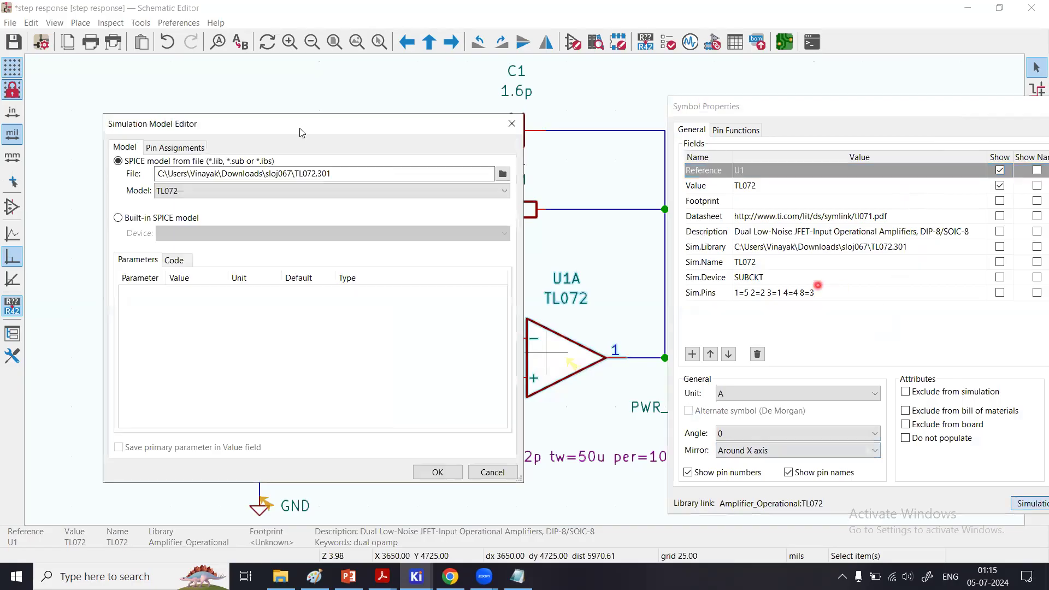
left_click(726, 151)
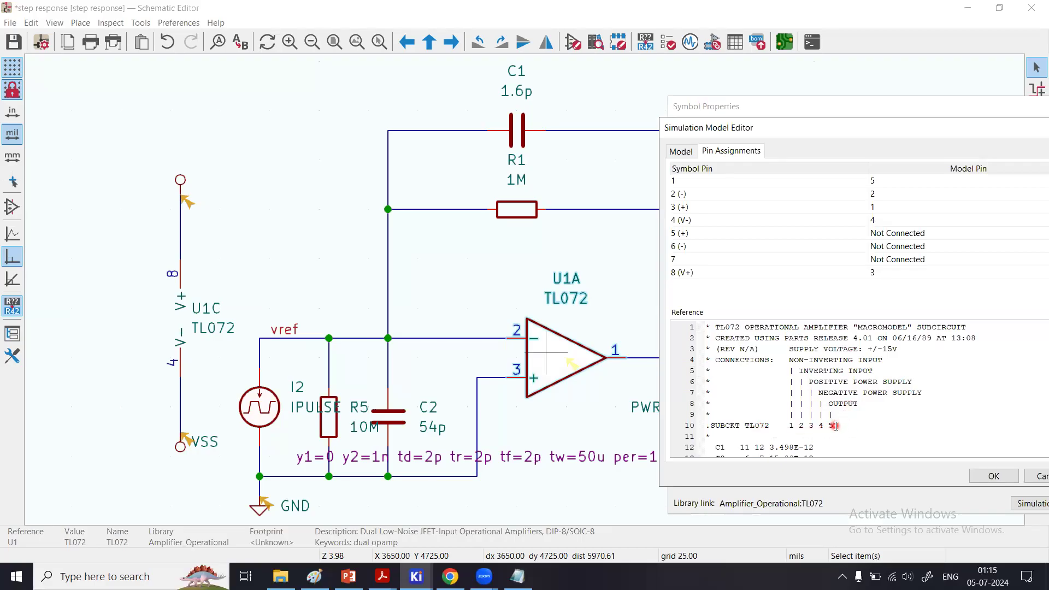
Step: Check the model pins chosen for symbol pins 1 and 2 against the connection comments in the TL072 subcircuit
double_click(885, 182)
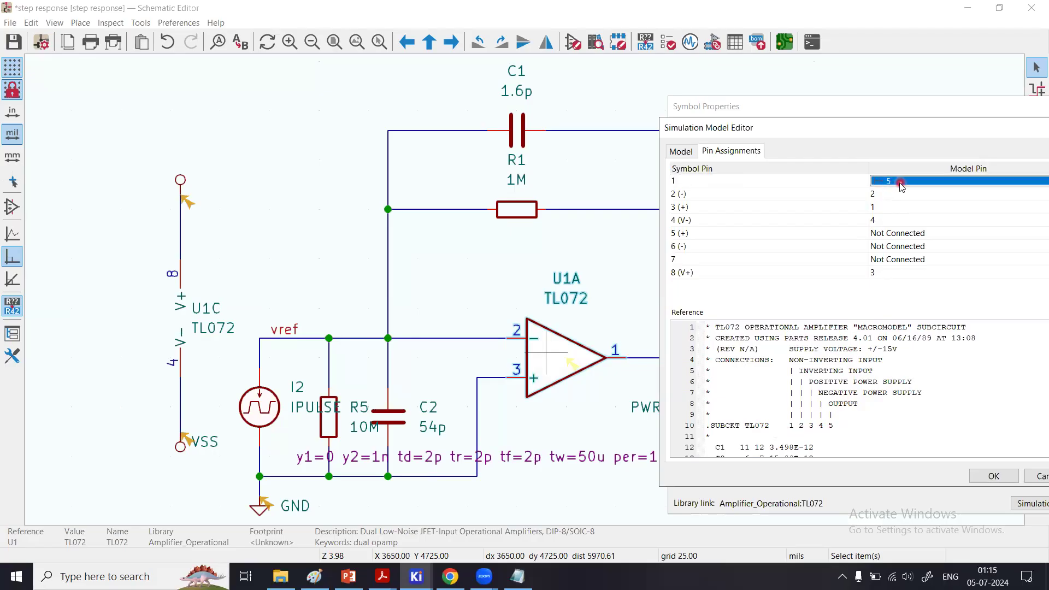
left_click(900, 186)
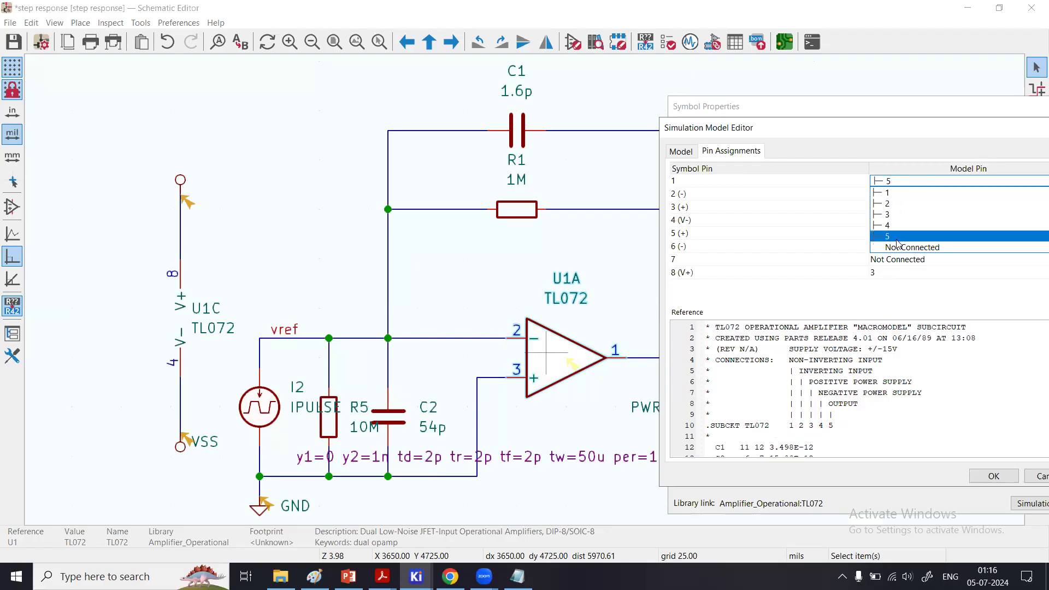
left_click(899, 184)
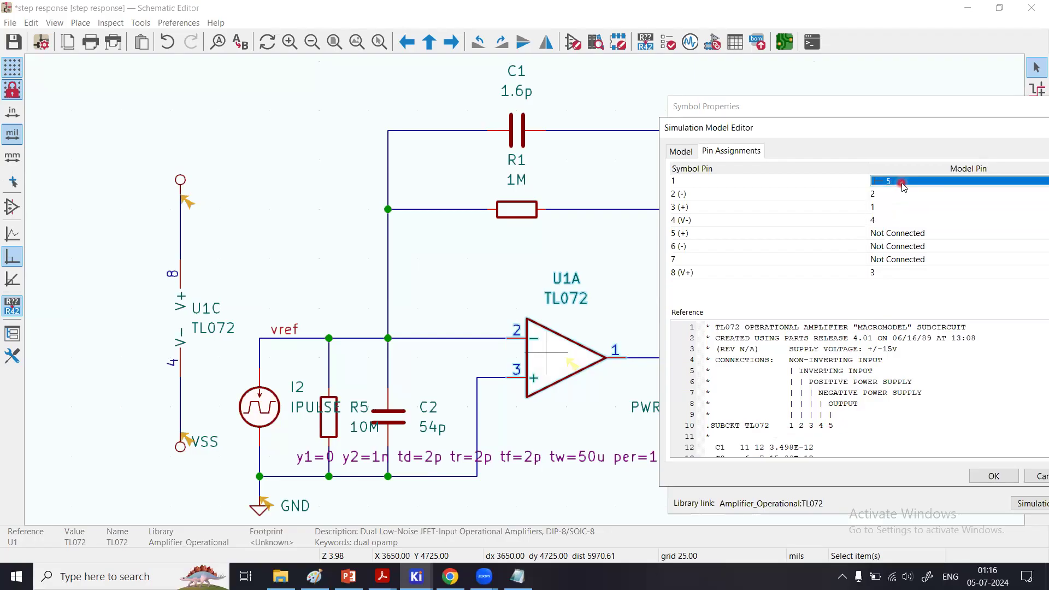
left_click(900, 189)
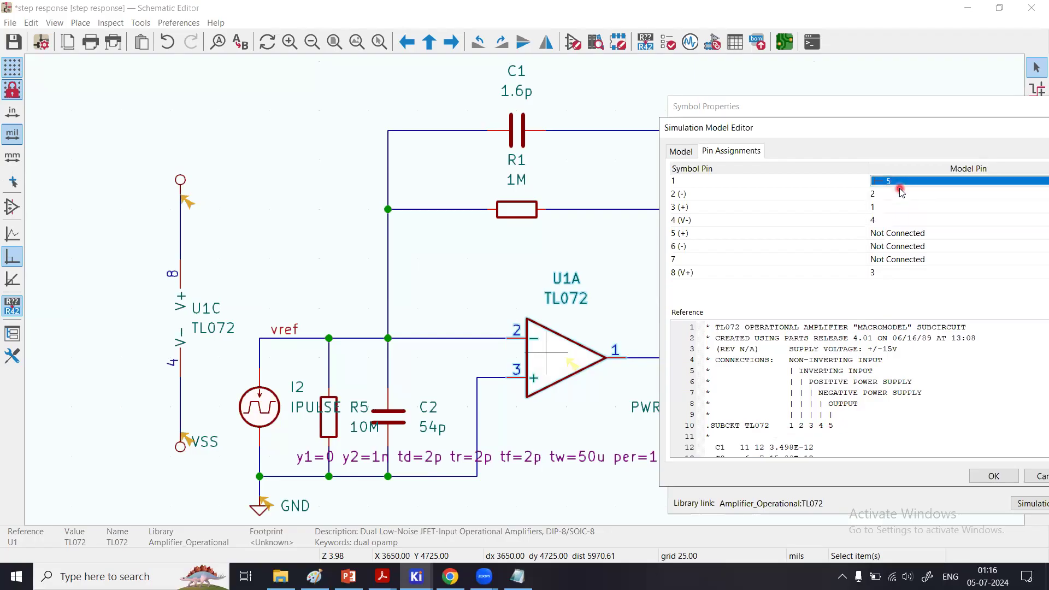
left_click(675, 203)
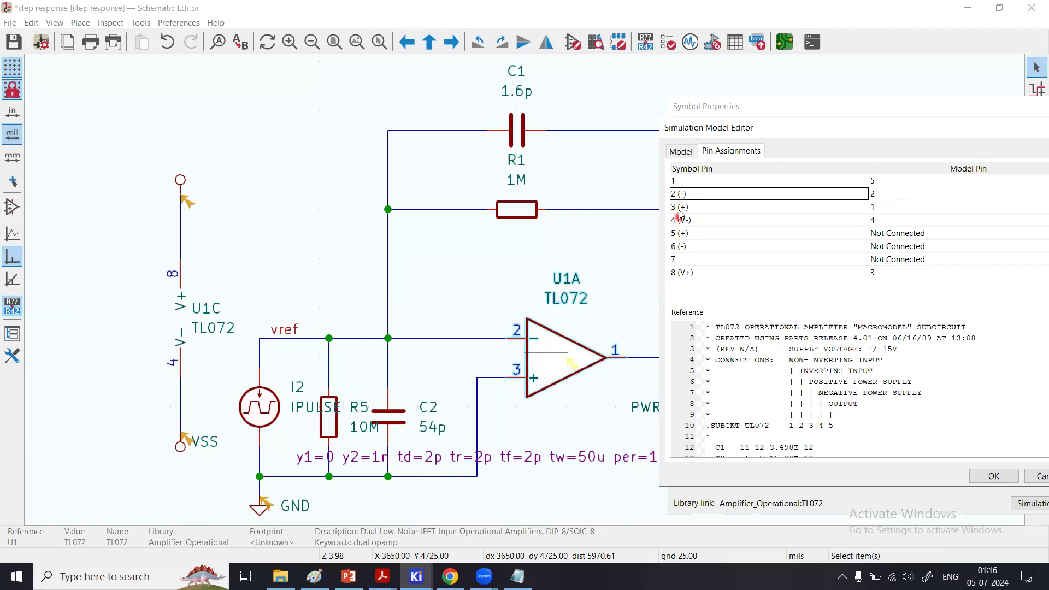
left_click(520, 346)
left_click(802, 381)
left_click(807, 374)
left_click(796, 435)
double_click(873, 194)
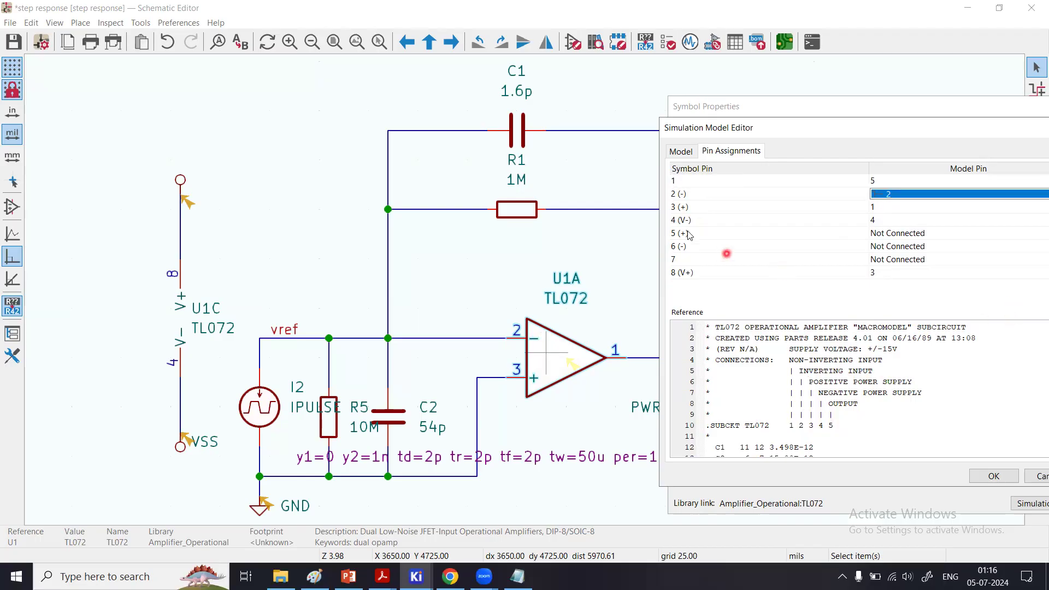
Step: Check the model pins chosen for symbol pins 3 (+) and 8 (V+) against the TL072 subcircuit's connection list
left_click(685, 213)
left_click(882, 207)
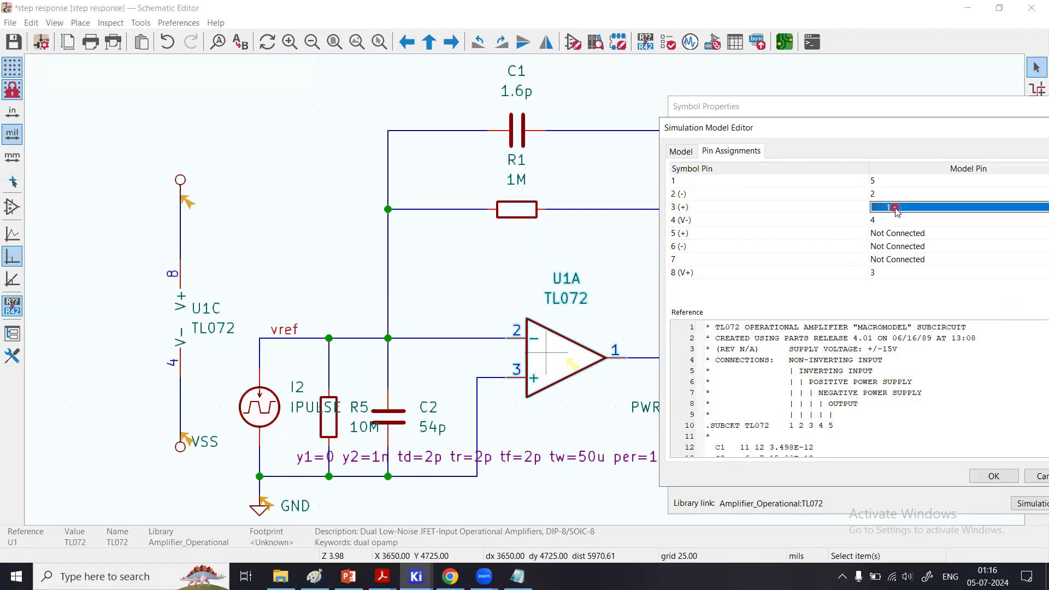
left_click(896, 209)
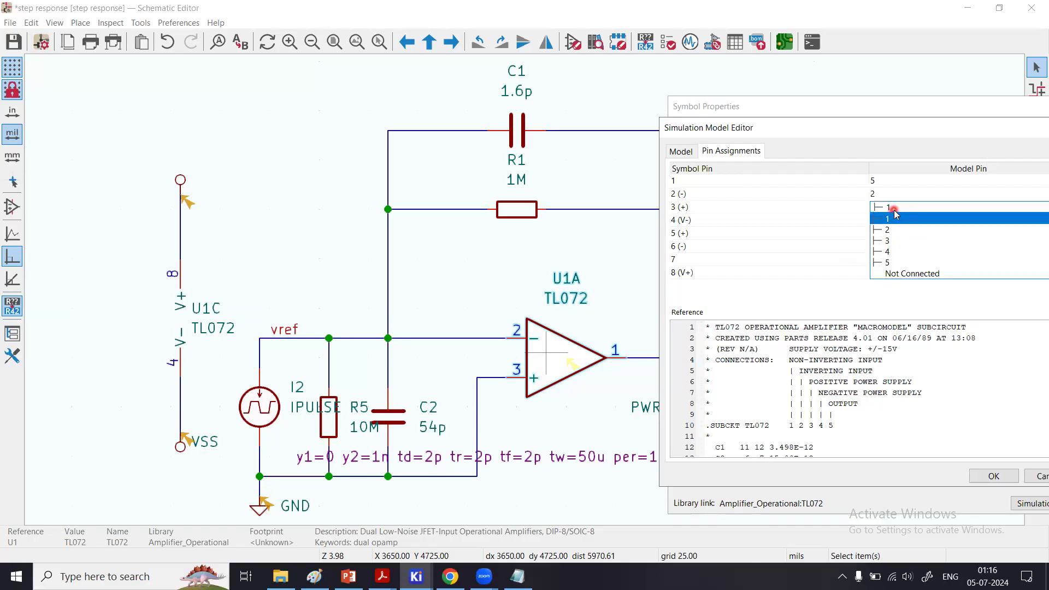
left_click(896, 214)
left_click(885, 227)
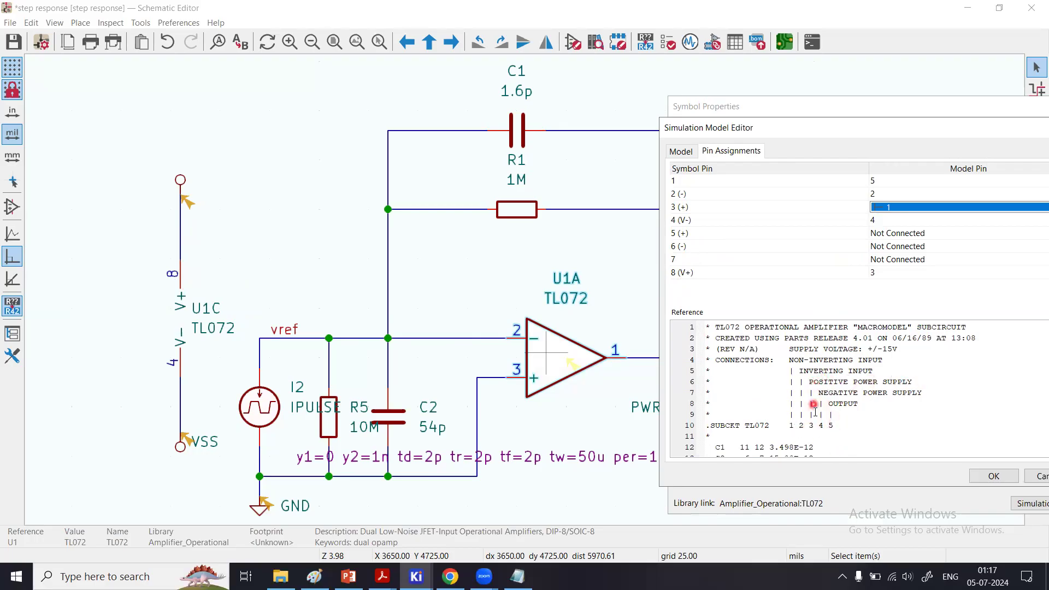
left_click(812, 428)
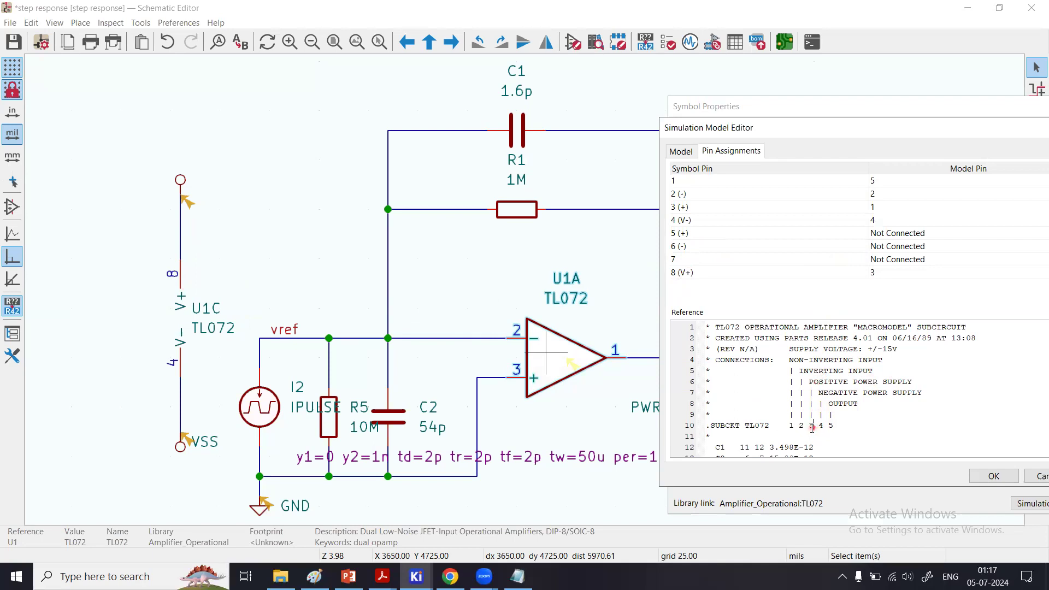
left_click(912, 273)
left_click(921, 277)
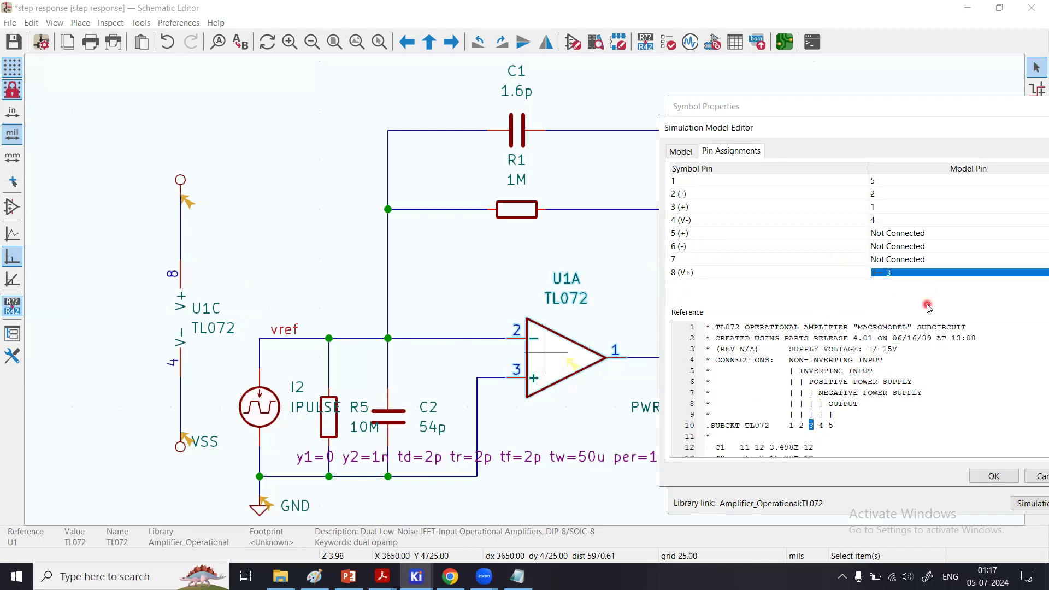
left_click(881, 176)
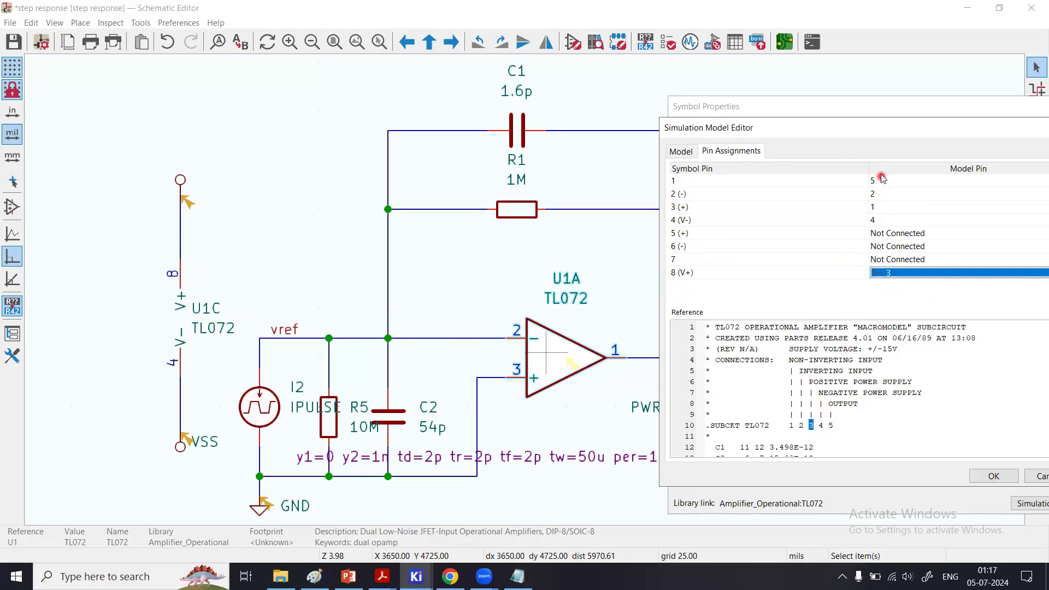
Step: Accept U1A's simulation model and symbol properties, and save the schematic
left_click(1005, 477)
left_click(911, 106)
left_click_drag(912, 106, 648, 97)
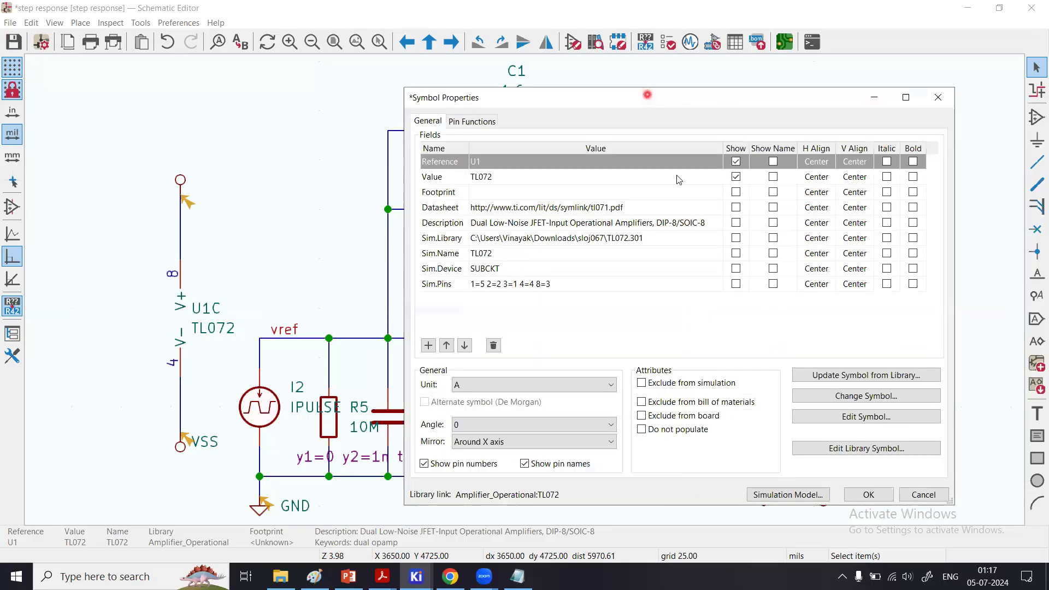
left_click(854, 496)
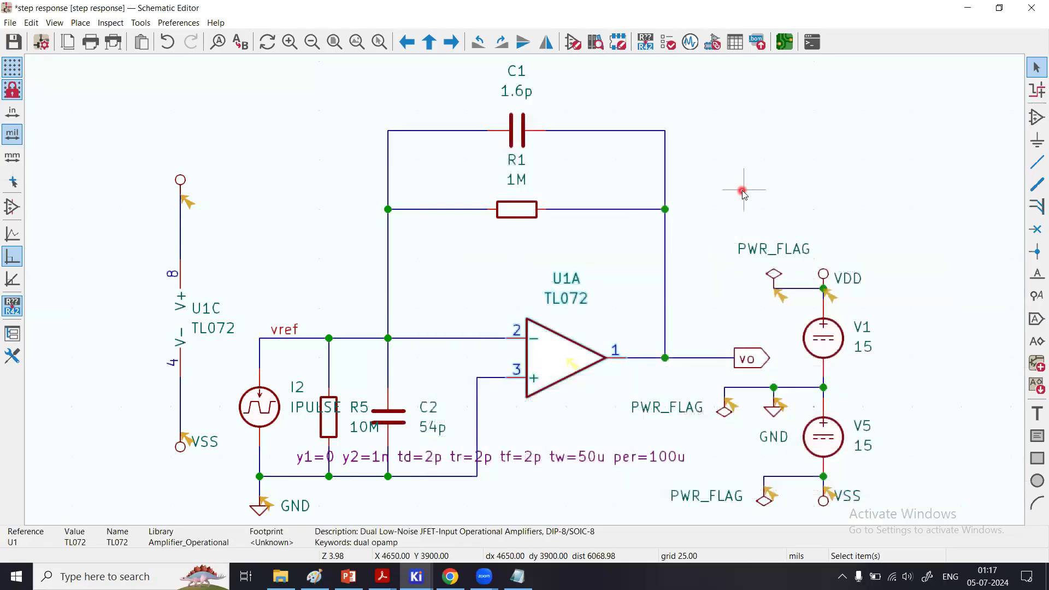
left_click(743, 192)
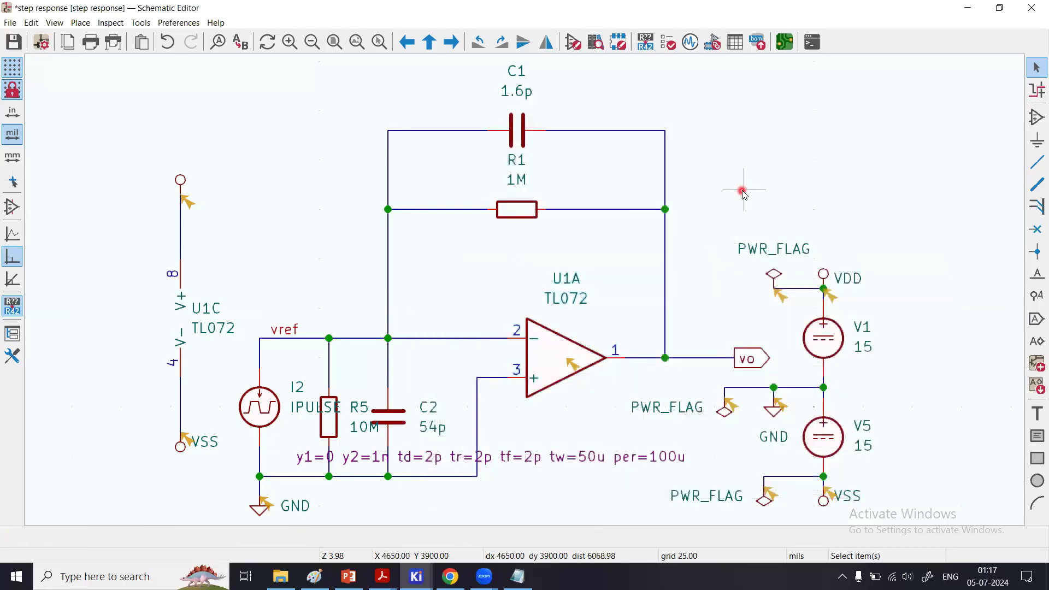
left_click(14, 41)
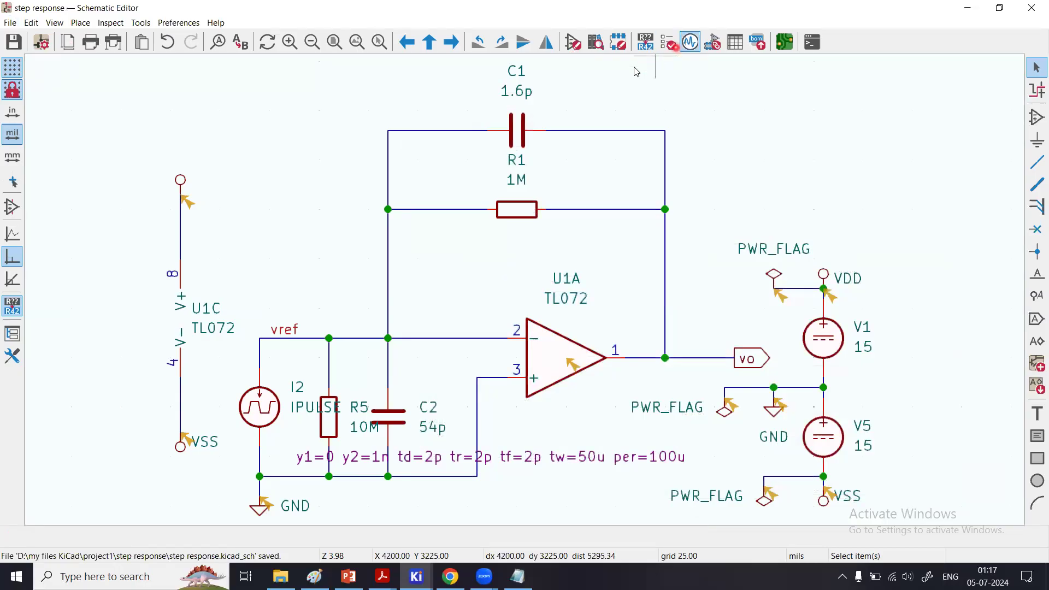
Step: Run the electrical rules check on the schematic, review the violations and close the checker
left_click(667, 42)
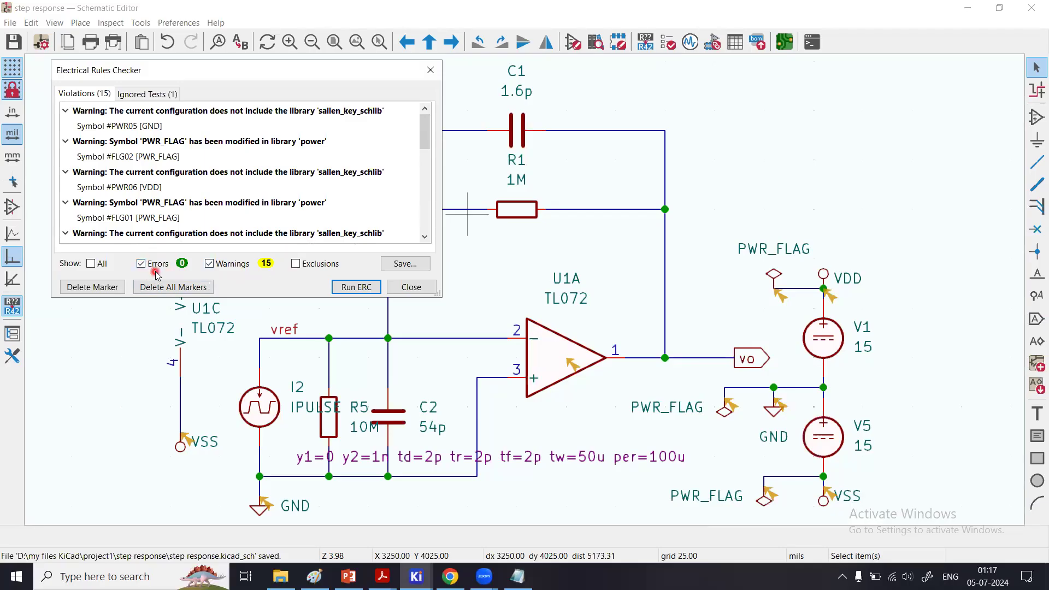
left_click(340, 288)
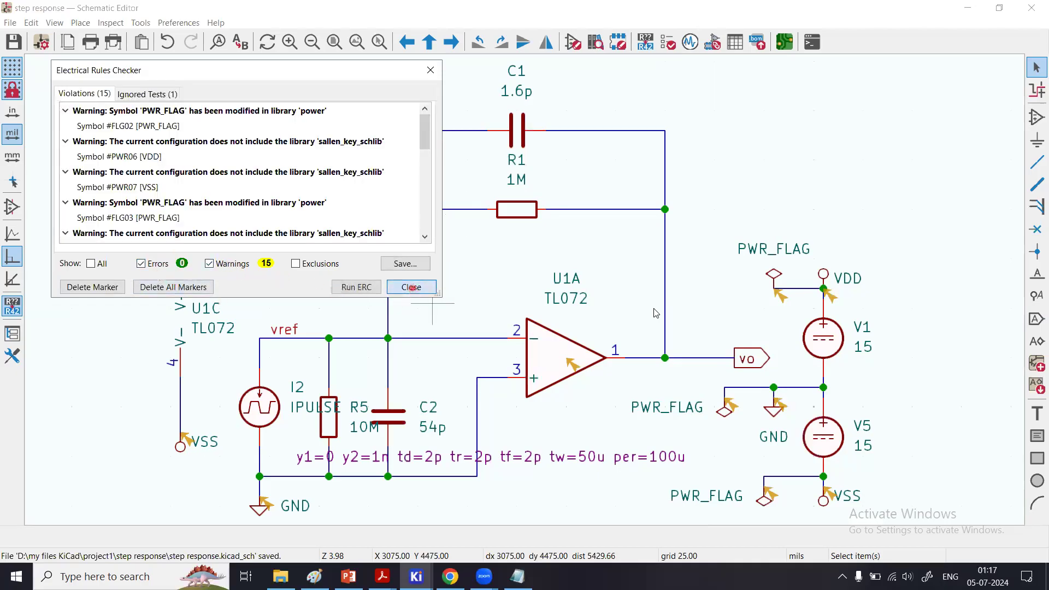
left_click(412, 288)
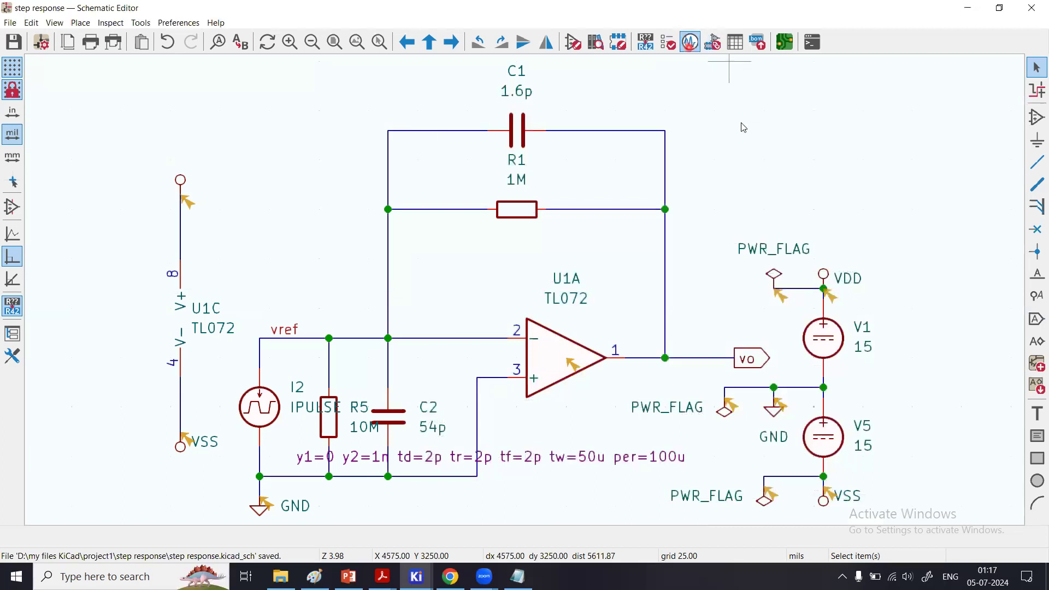
Step: In the SPICE simulator, confirm the transient analysis with a time step of 1u and a final time of 100u
left_click(671, 71)
left_click(690, 41)
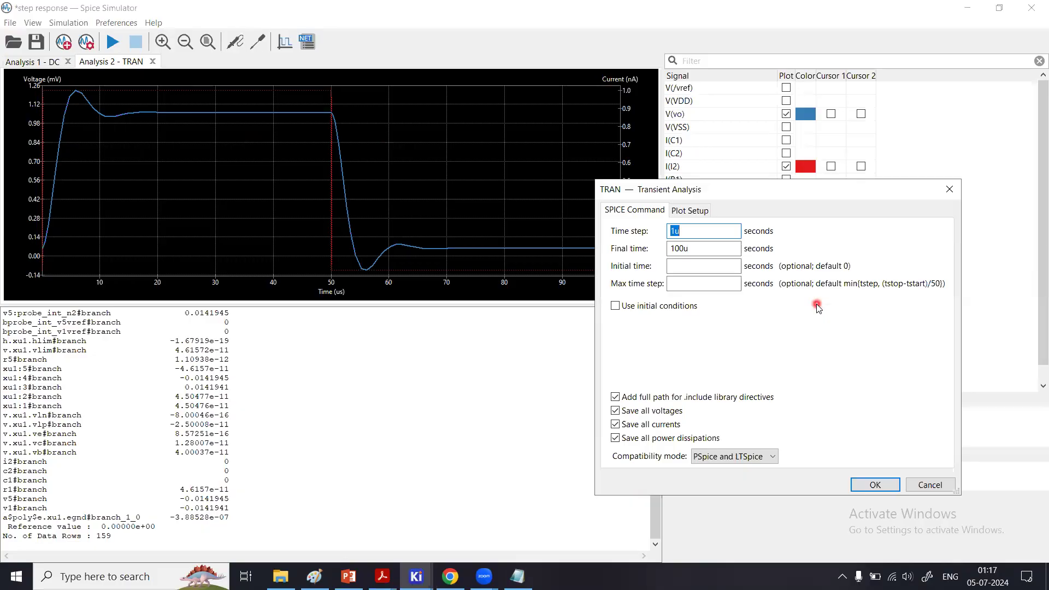
left_click(692, 227)
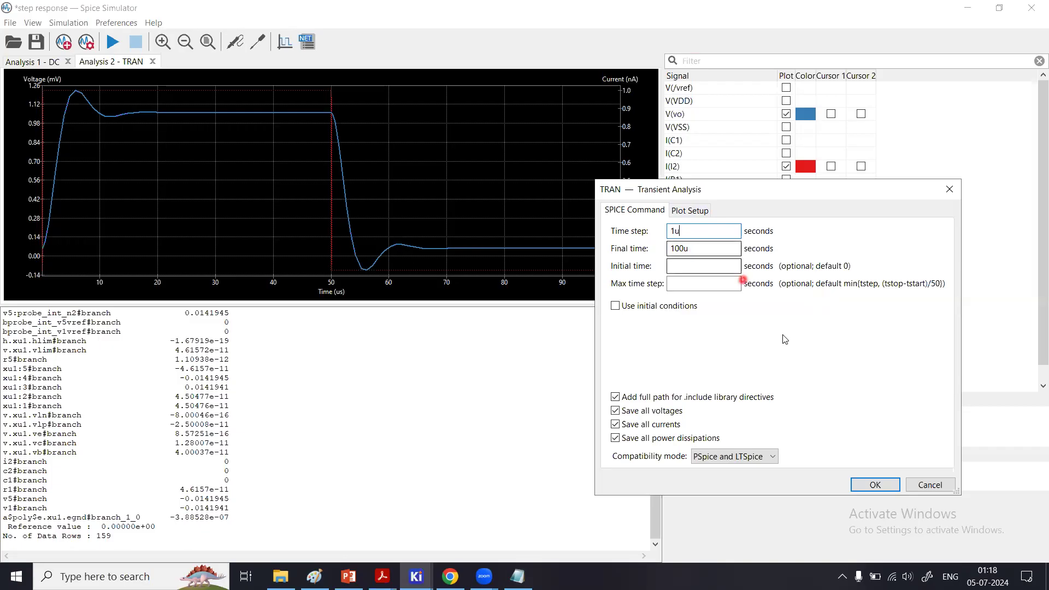
left_click(873, 485)
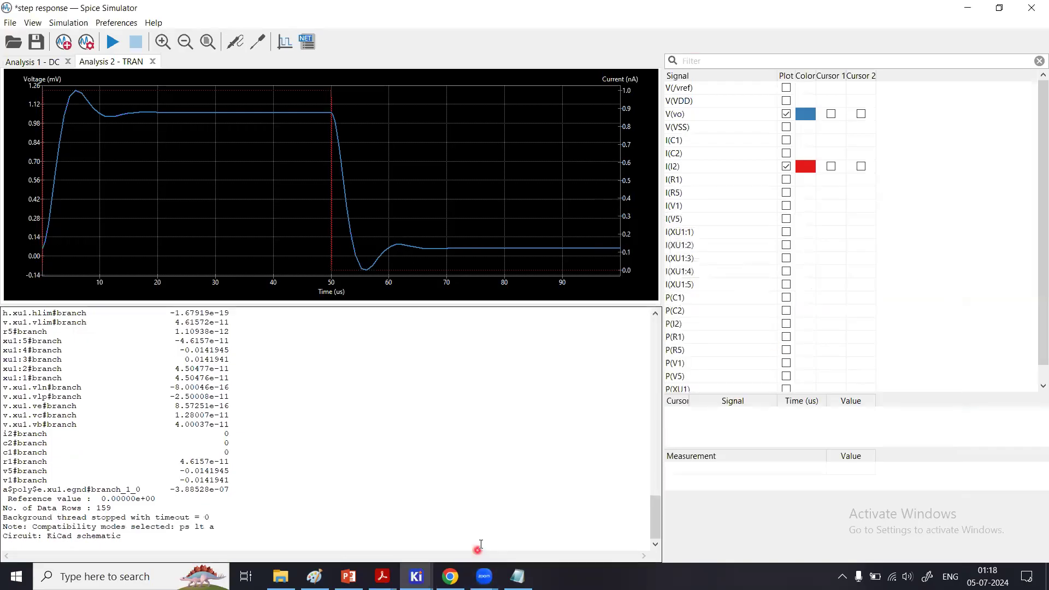
Step: Switch to Chrome to view the step-response figure in sszt989.pdf, look over the schematic, and return to the simulator's transient plot
mouse_move(435, 577)
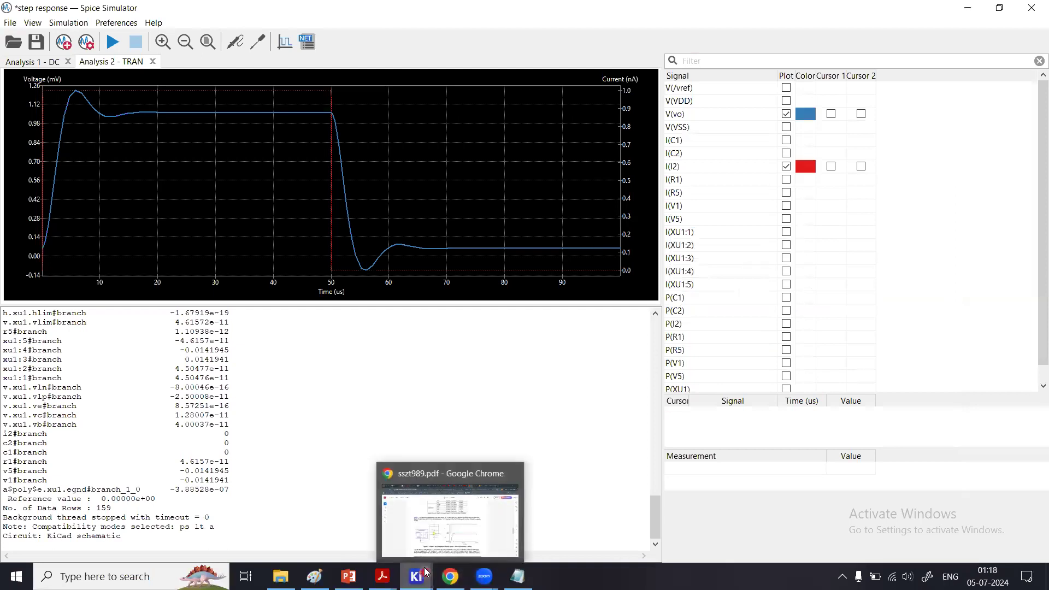
left_click(450, 576)
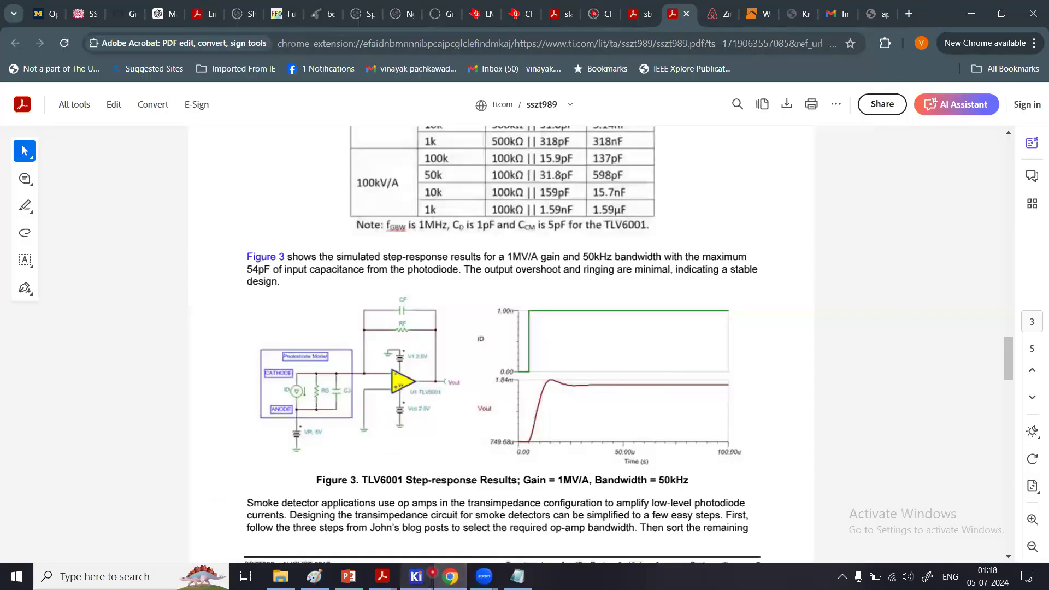
left_click(416, 576)
left_click(422, 535)
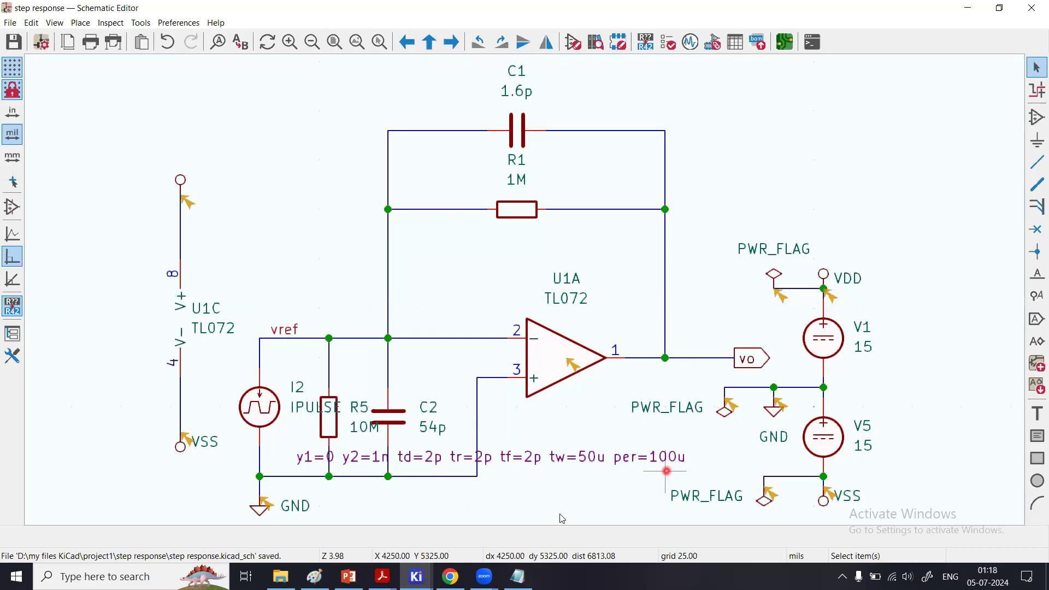
mouse_move(416, 575)
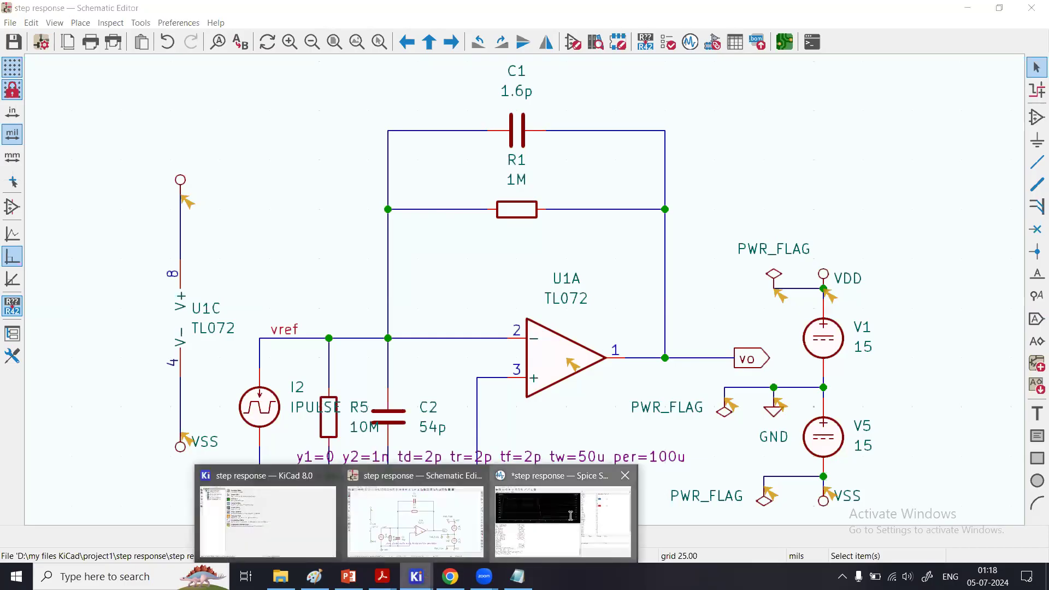
left_click(570, 515)
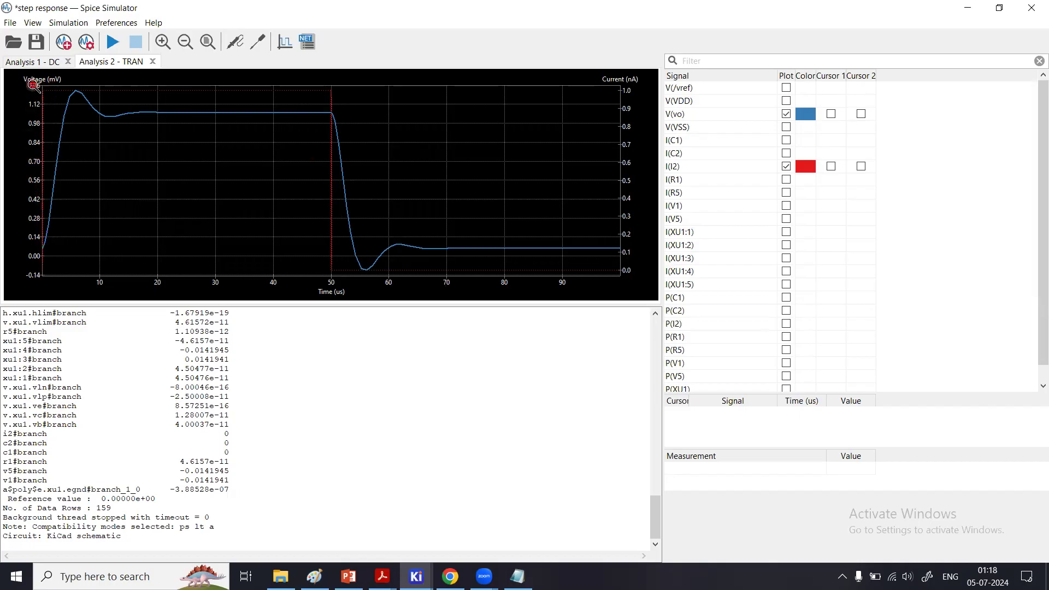
Step: Magnify the pulse's rising edge at the start of the transient plot, and restore the full view
left_click_drag(30, 83, 50, 278)
left_click_drag(69, 92, 84, 283)
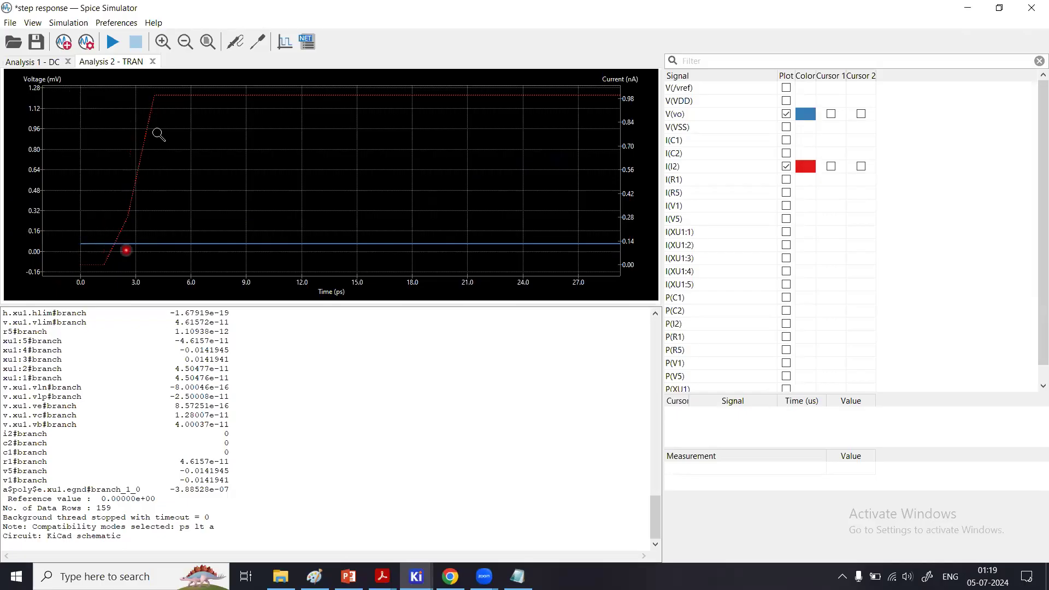
right_click(266, 139)
left_click(328, 216)
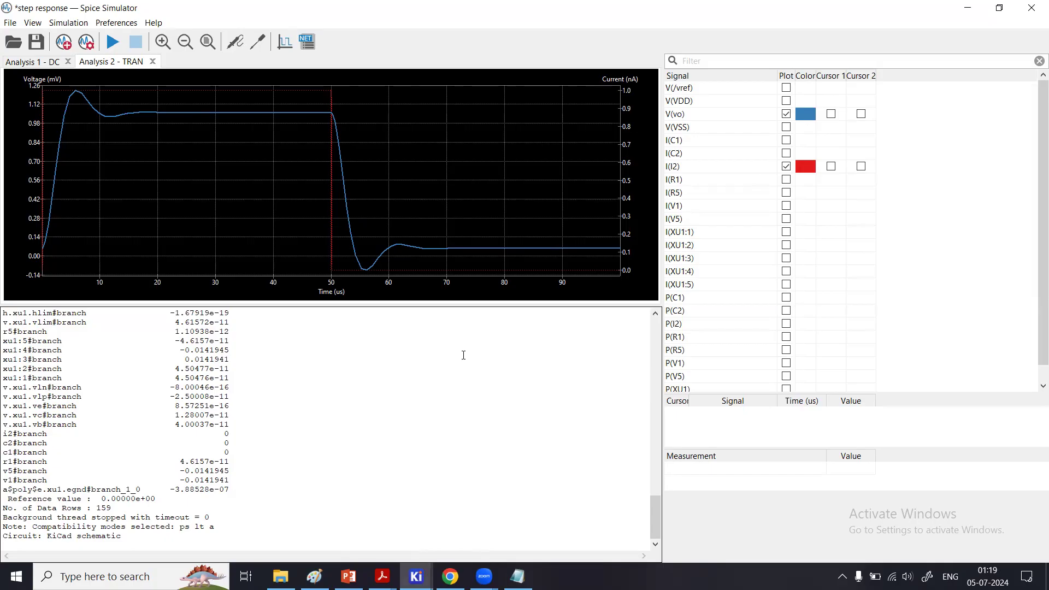
Step: Export the current transient plot as a PNG image named hj in the Downloads folder
left_click(10, 23)
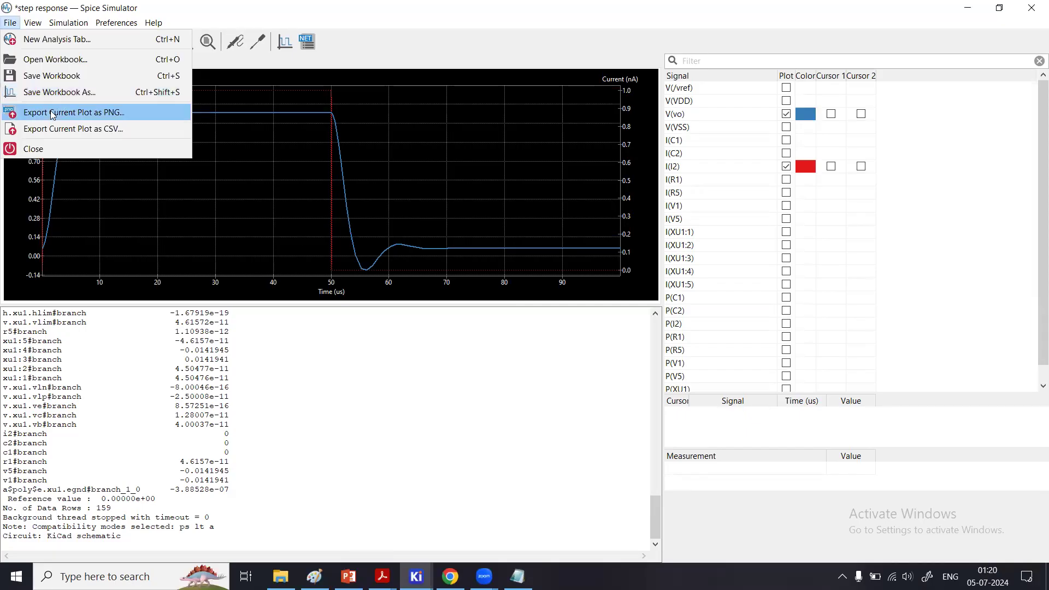
left_click(121, 115)
left_click(61, 137)
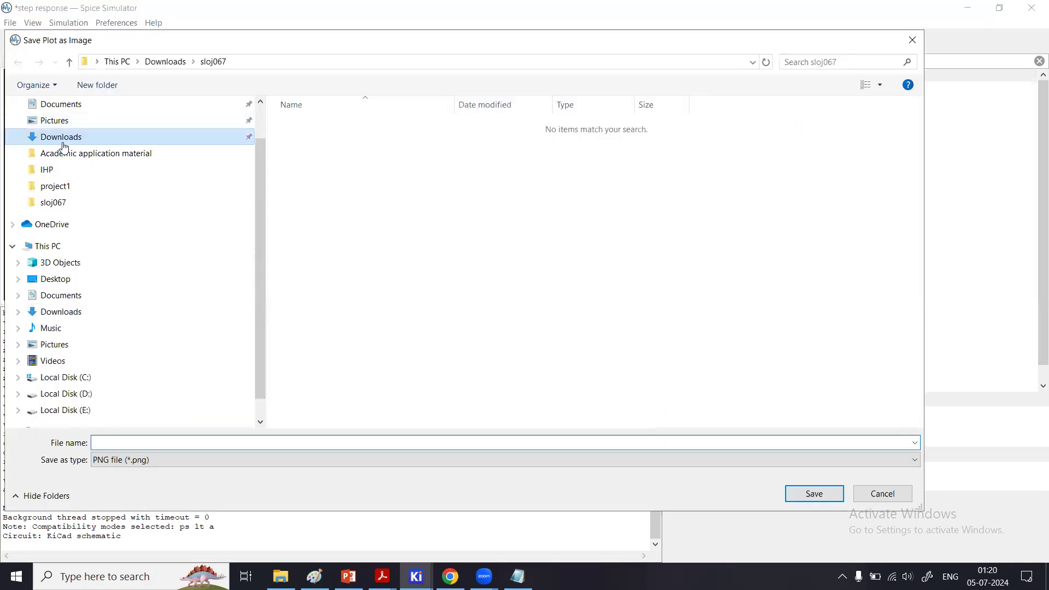
left_click(200, 440)
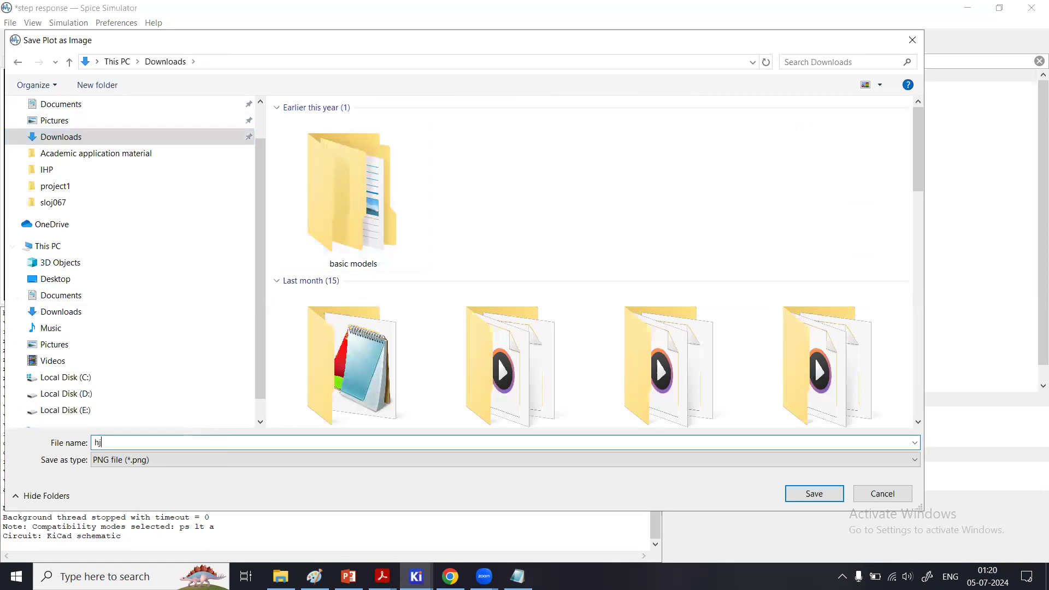
left_click(830, 495)
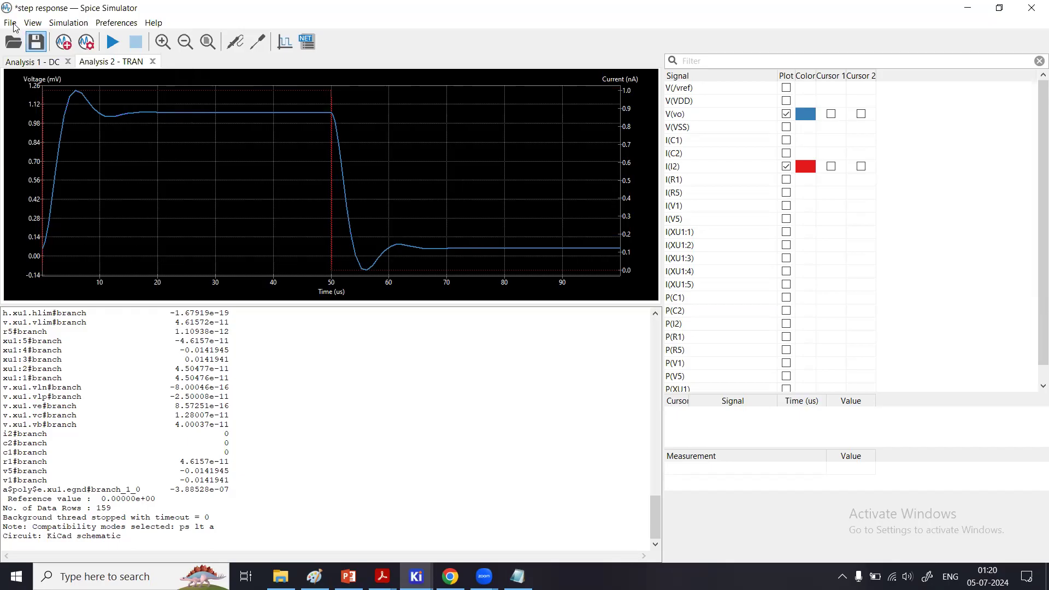
left_click(10, 22)
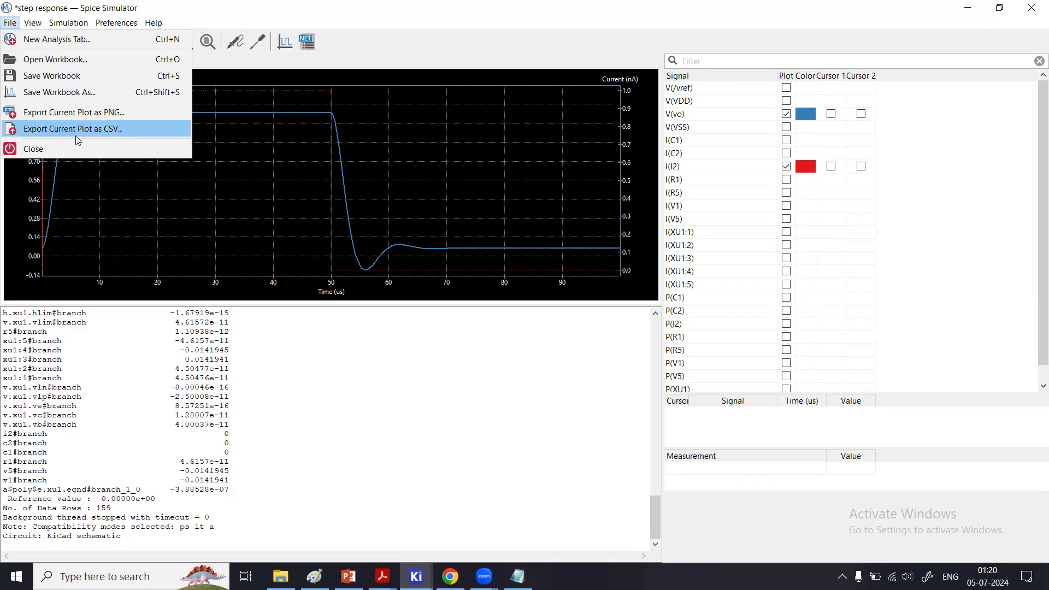
left_click(540, 320)
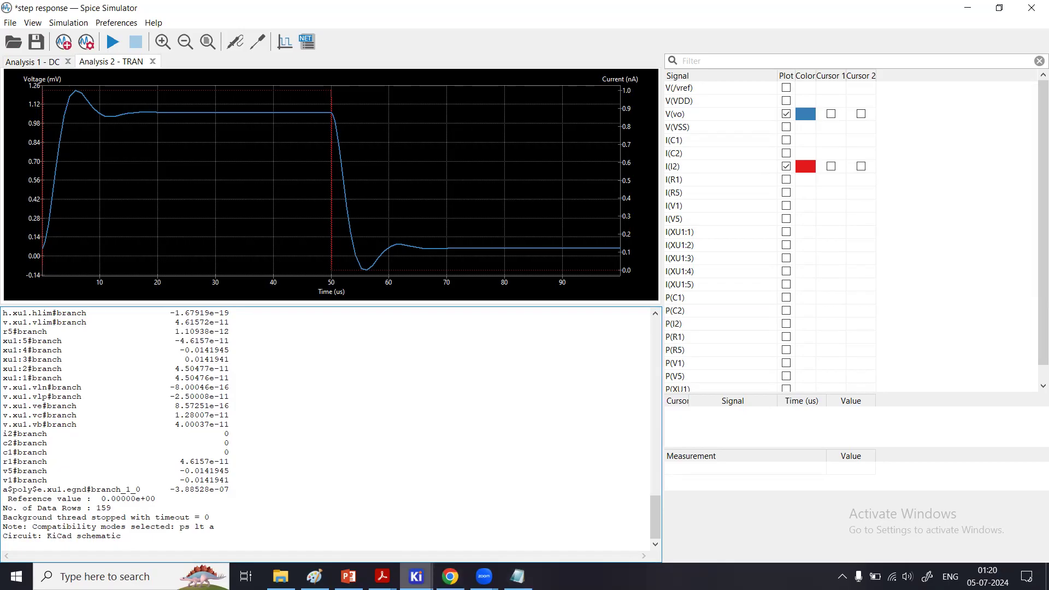
Step: In the schematic, set the supply sources V1 and V5 to 5, and rerun the transient simulation
left_click(416, 576)
left_click(450, 533)
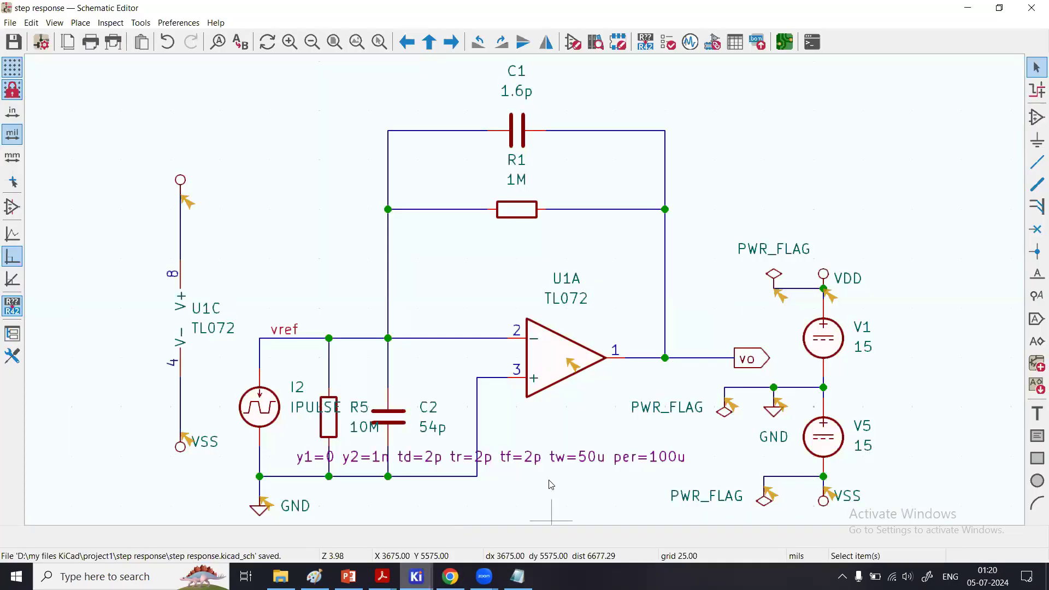
double_click(868, 352)
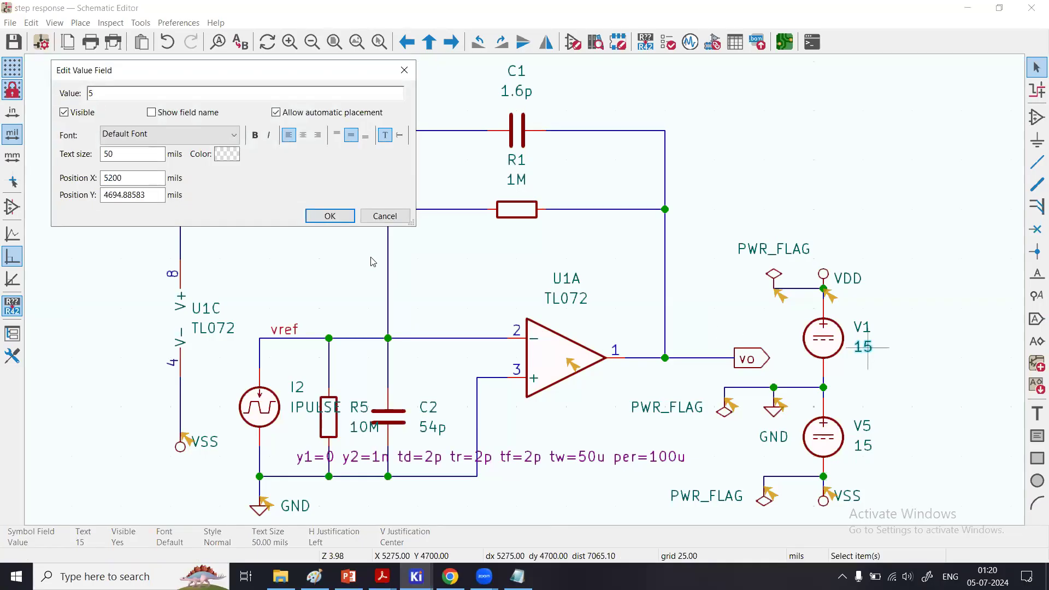
left_click(346, 217)
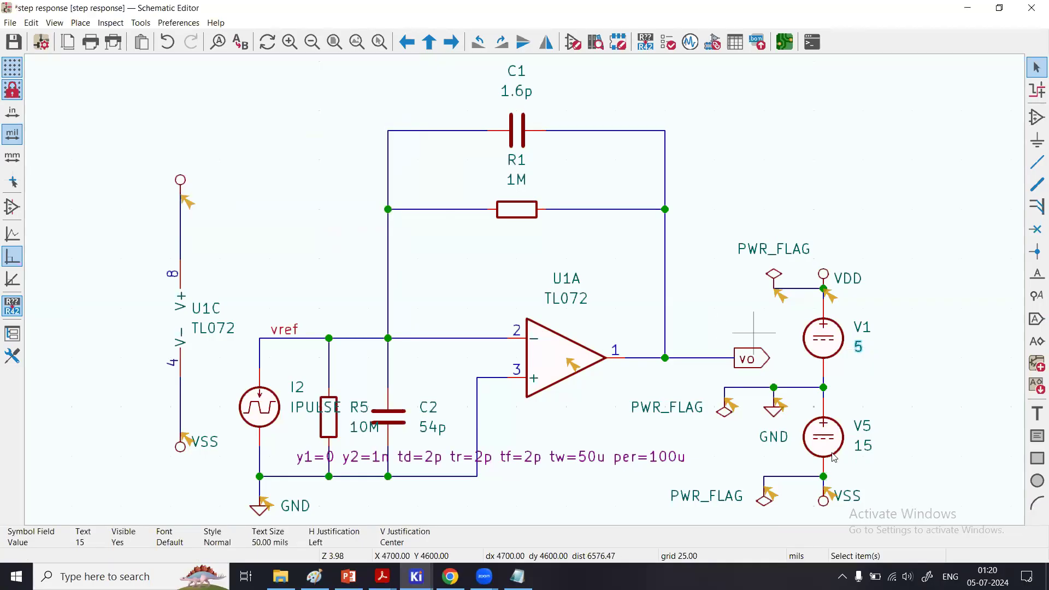
double_click(861, 446)
type("5")
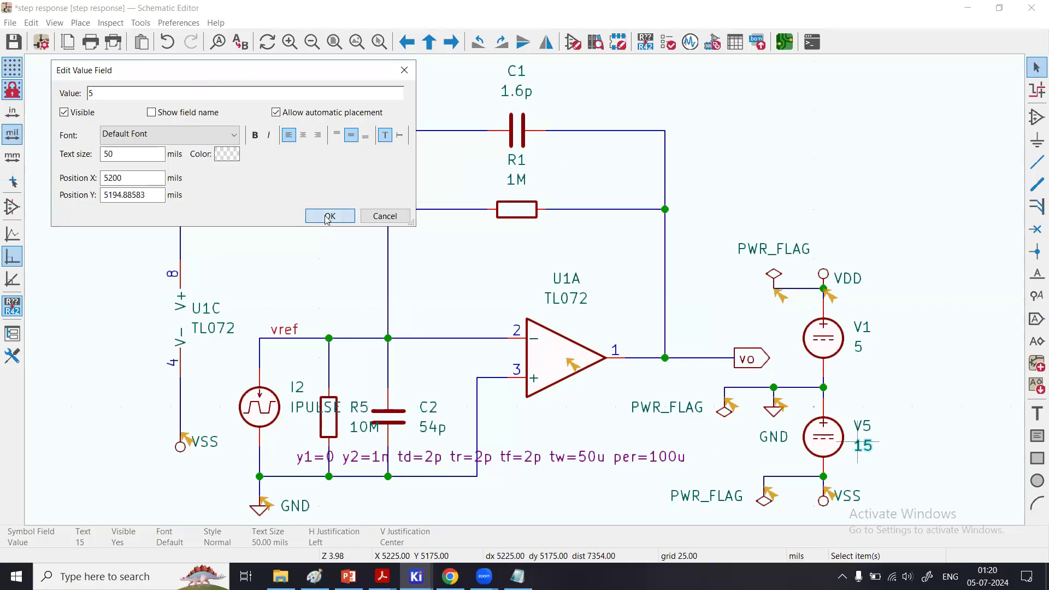
left_click(329, 216)
left_click(690, 42)
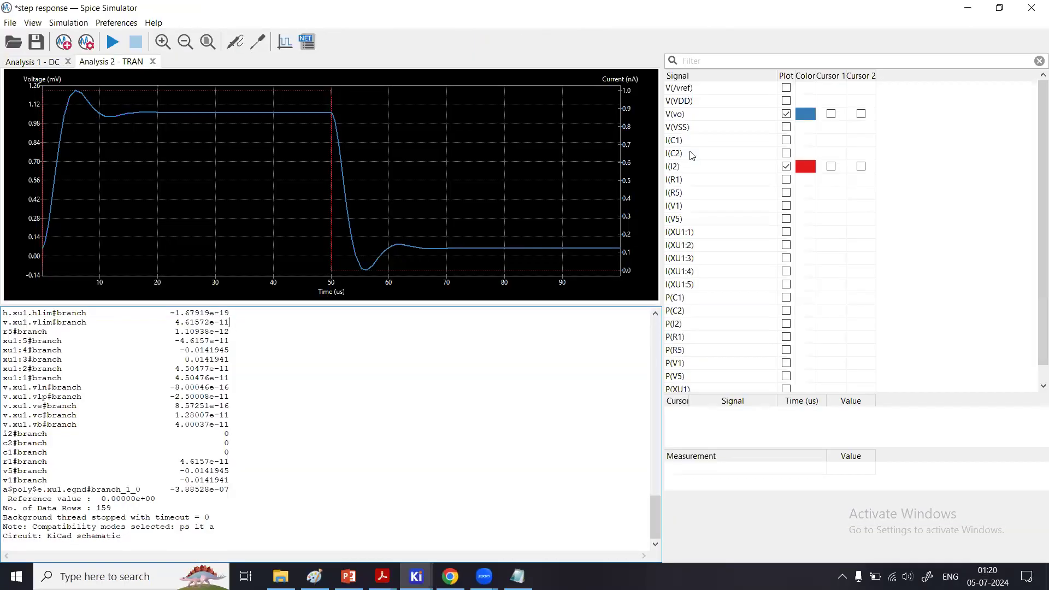
left_click(111, 47)
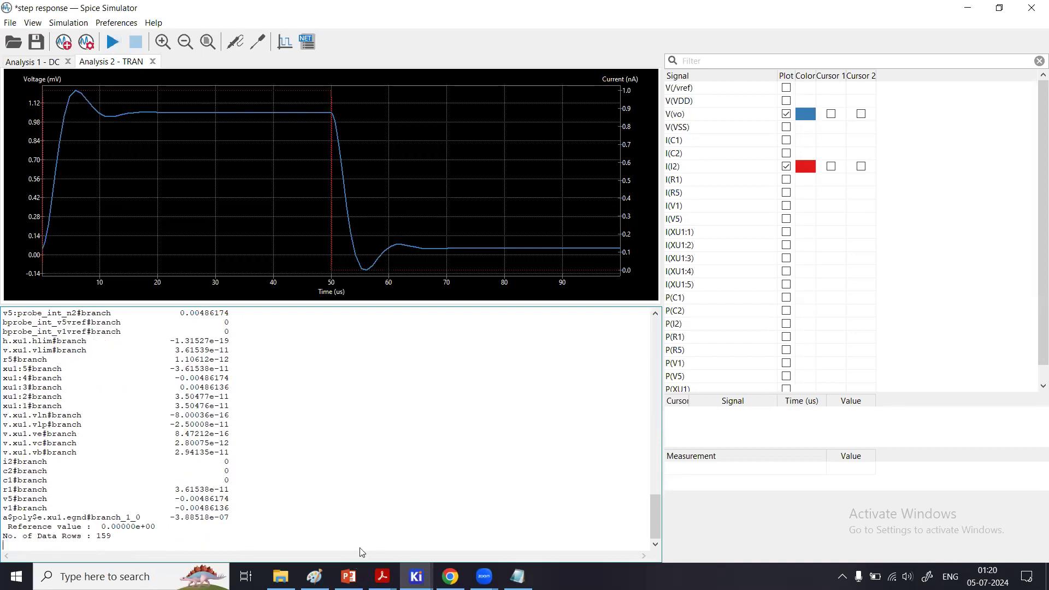
Step: Try resistor R5 at 1M in the schematic and rerun the transient simulation
mouse_move(416, 576)
left_click(431, 519)
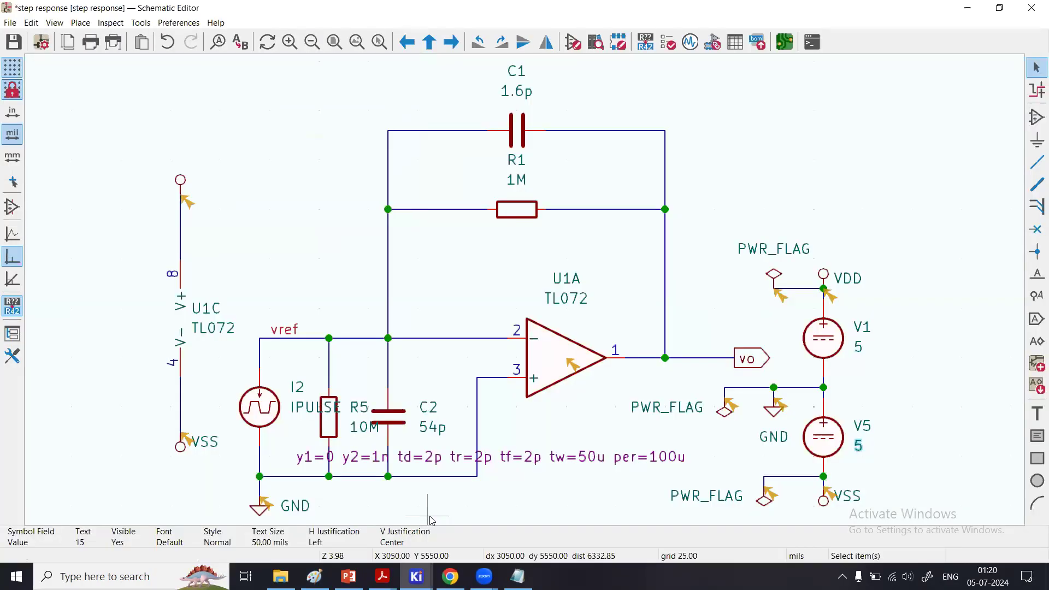
double_click(364, 431)
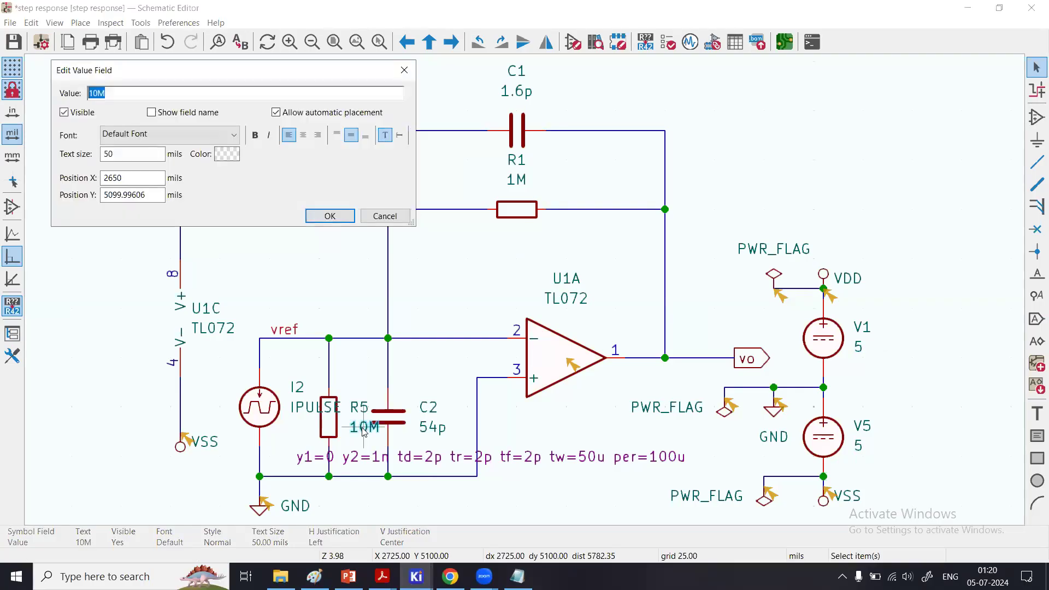
left_click(100, 93)
left_click(329, 216)
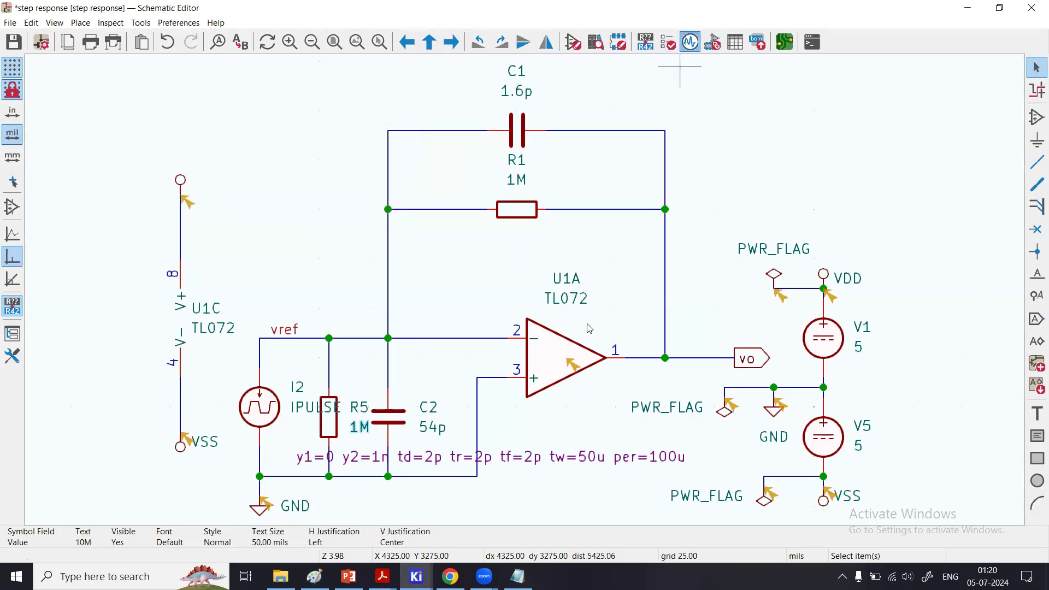
key("alt+Tab")
left_click(112, 41)
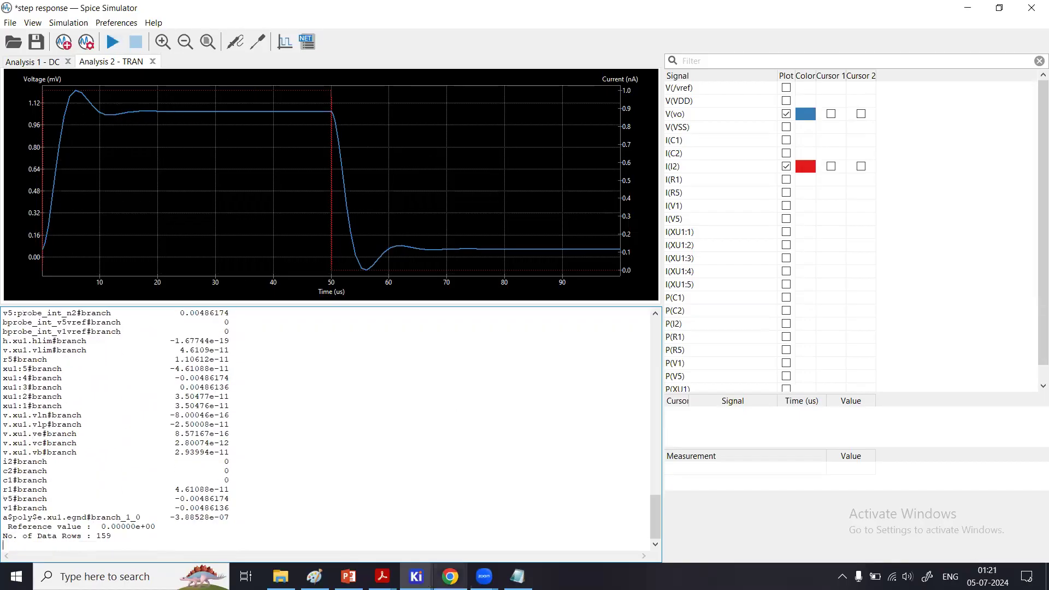
Step: Try capacitor C2 at 54n in the schematic and rerun the transient simulation
mouse_move(416, 576)
left_click(431, 521)
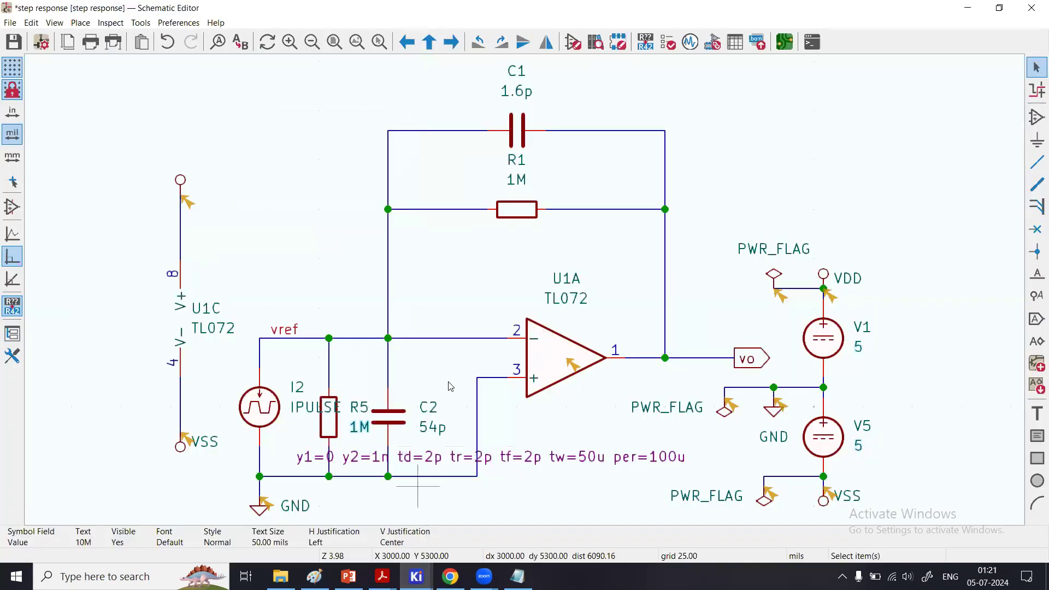
double_click(437, 429)
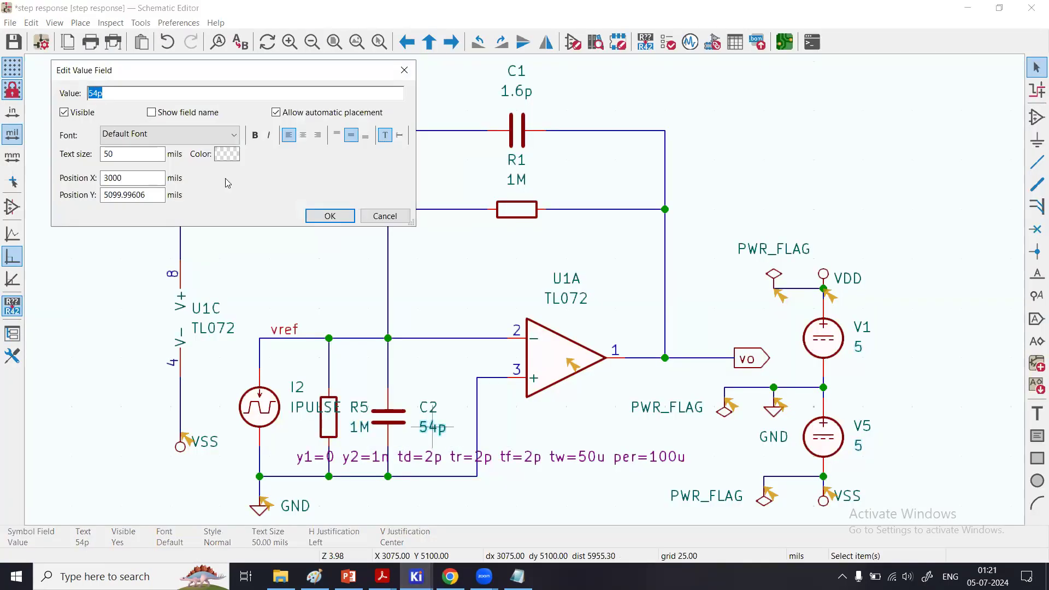
left_click(99, 94)
left_click(330, 216)
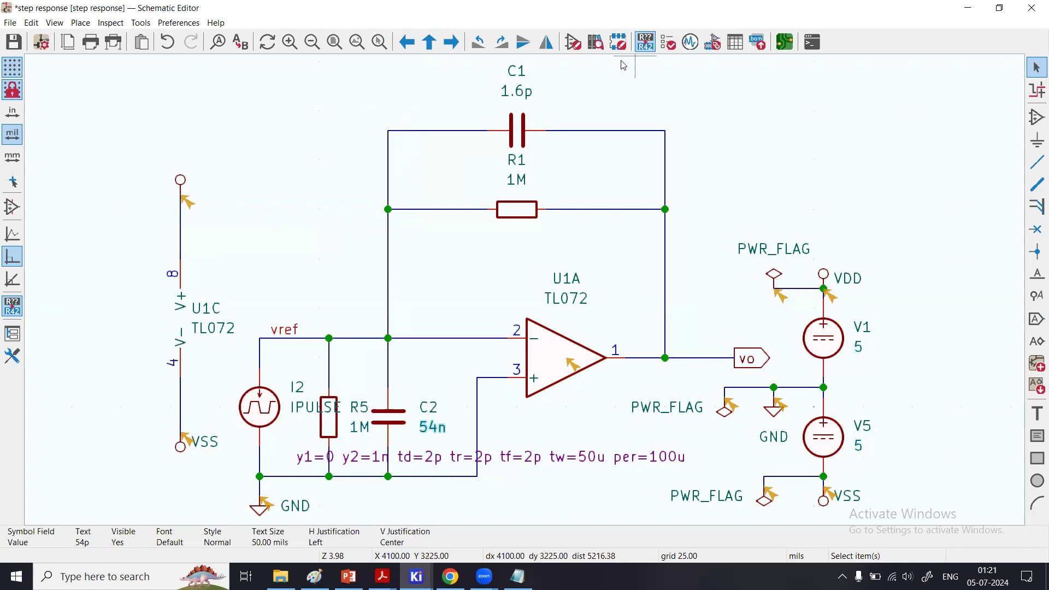
left_click(690, 41)
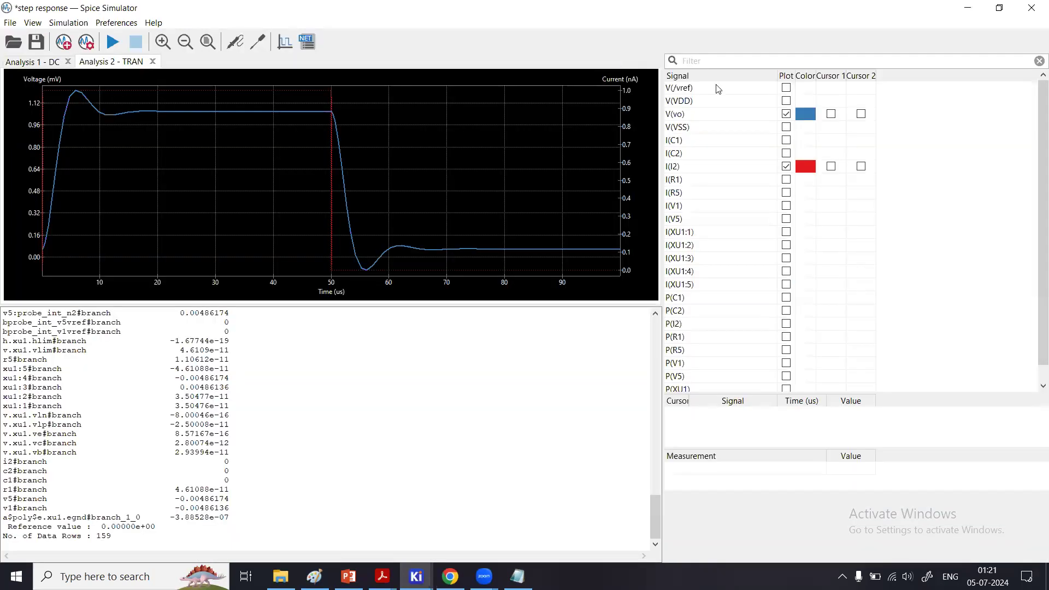
left_click(112, 43)
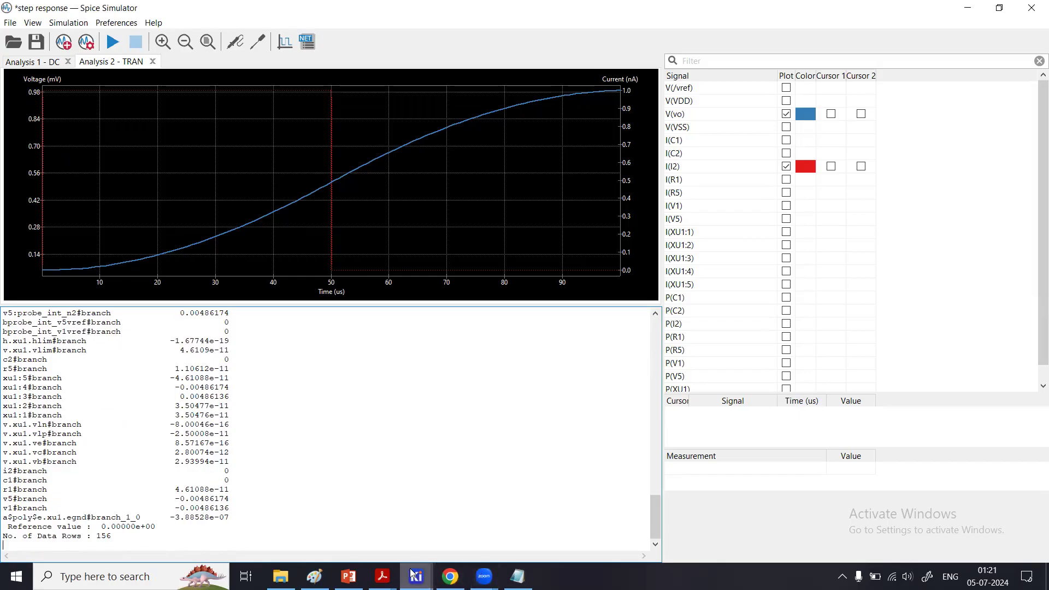
Step: Return to the schematic and undo the value changes to C2 and R5
mouse_move(431, 565)
left_click(453, 538)
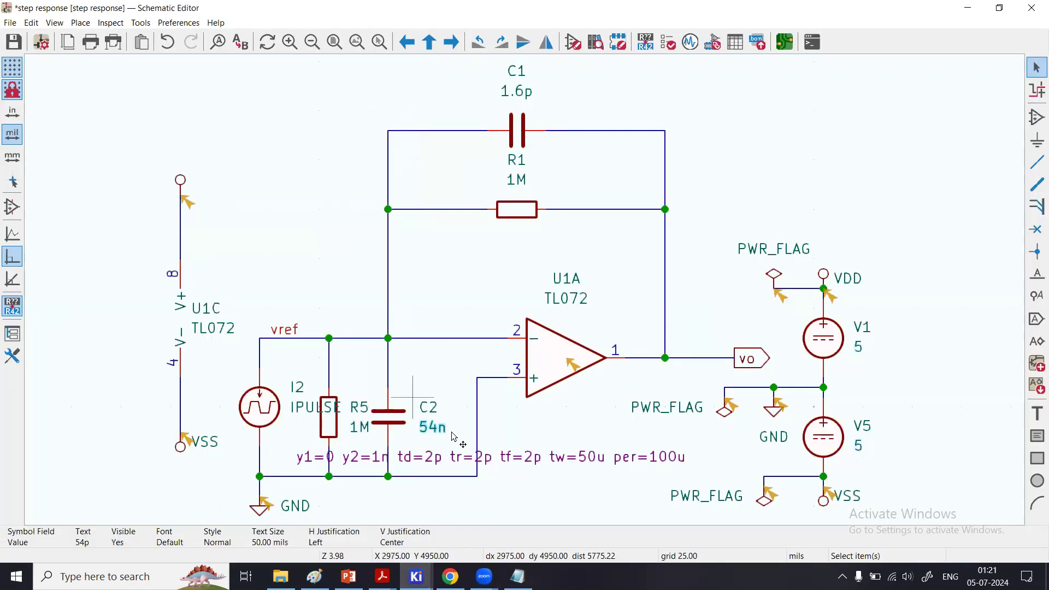
left_click(461, 407)
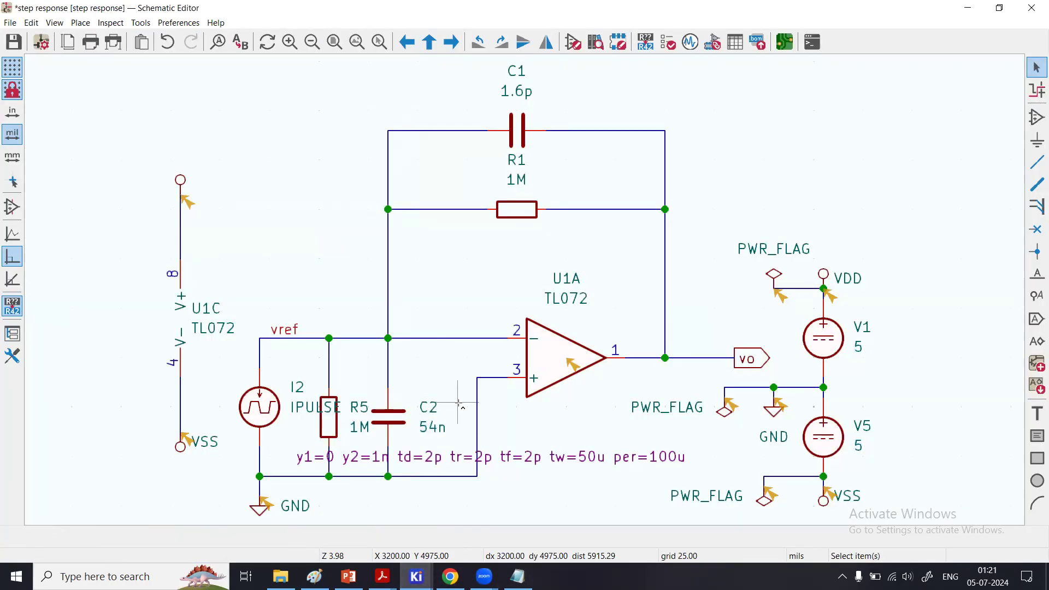
key("ctrl+z")
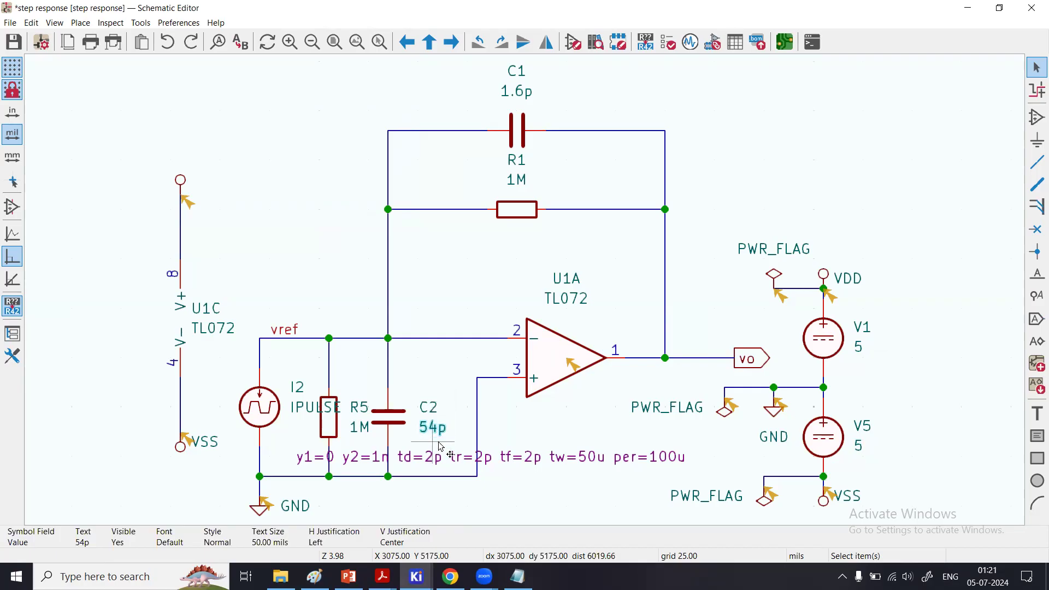
key("ctrl+z")
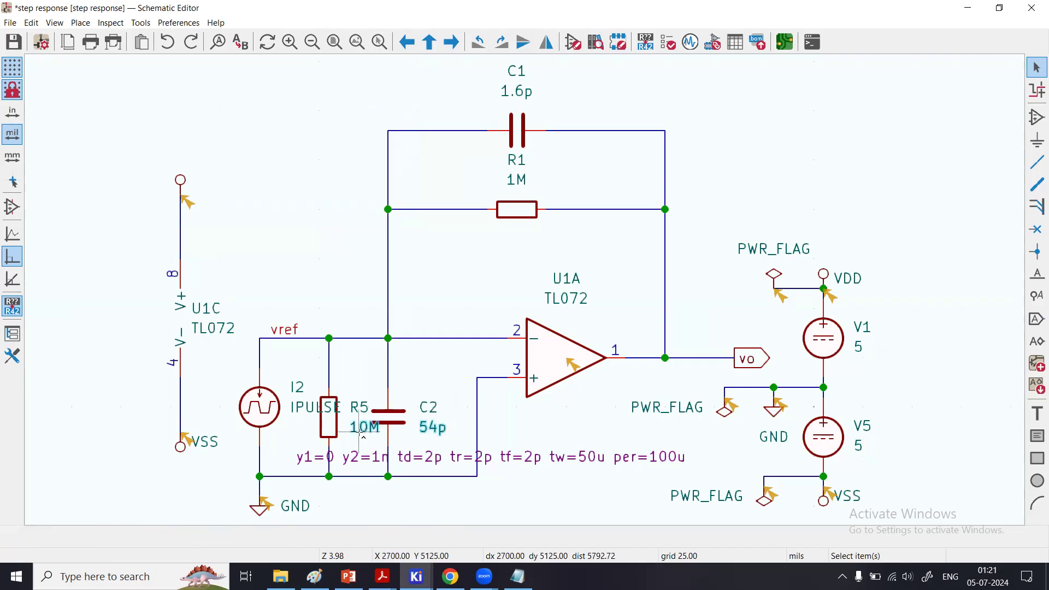
Step: Try feedback resistor R1 at 10M and rerun the transient simulation
double_click(548, 180)
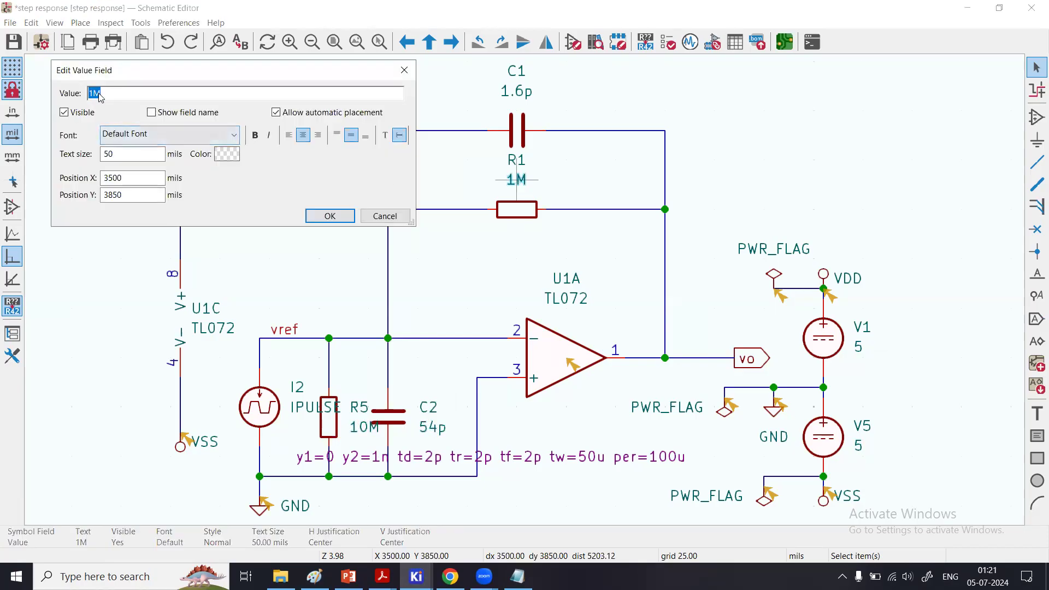
left_click(92, 93)
type("0")
left_click(329, 216)
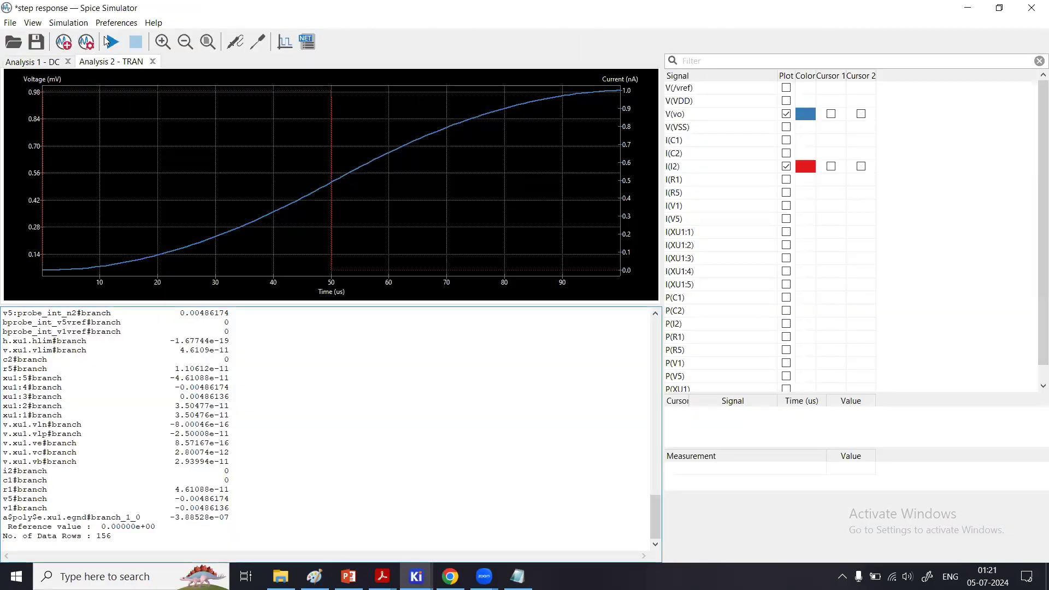
left_click(108, 42)
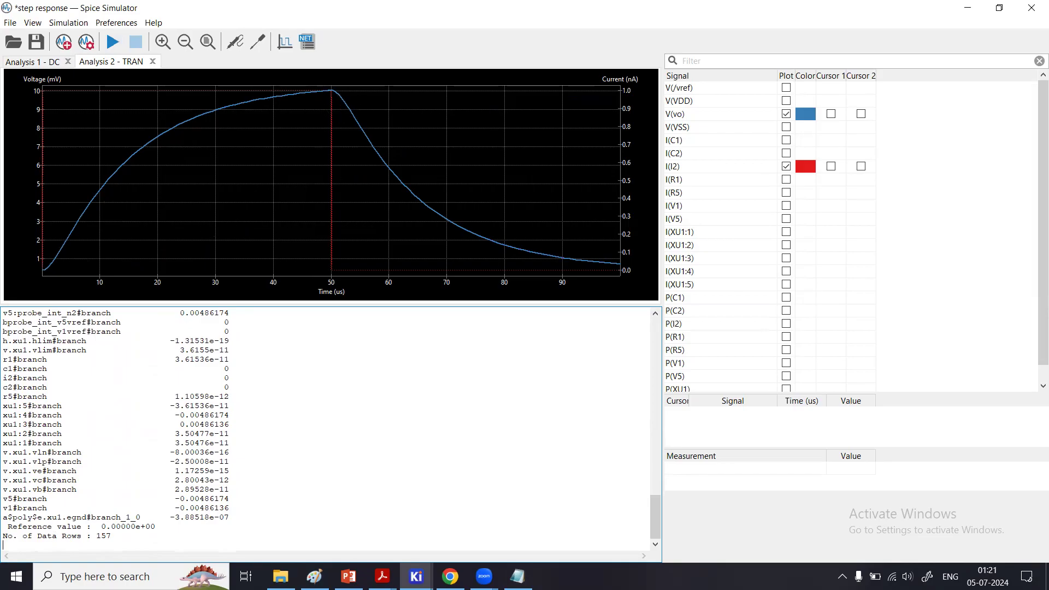
Step: Undo the value change to feedback resistor R1 in the schematic and rerun the transient simulation
mouse_move(417, 576)
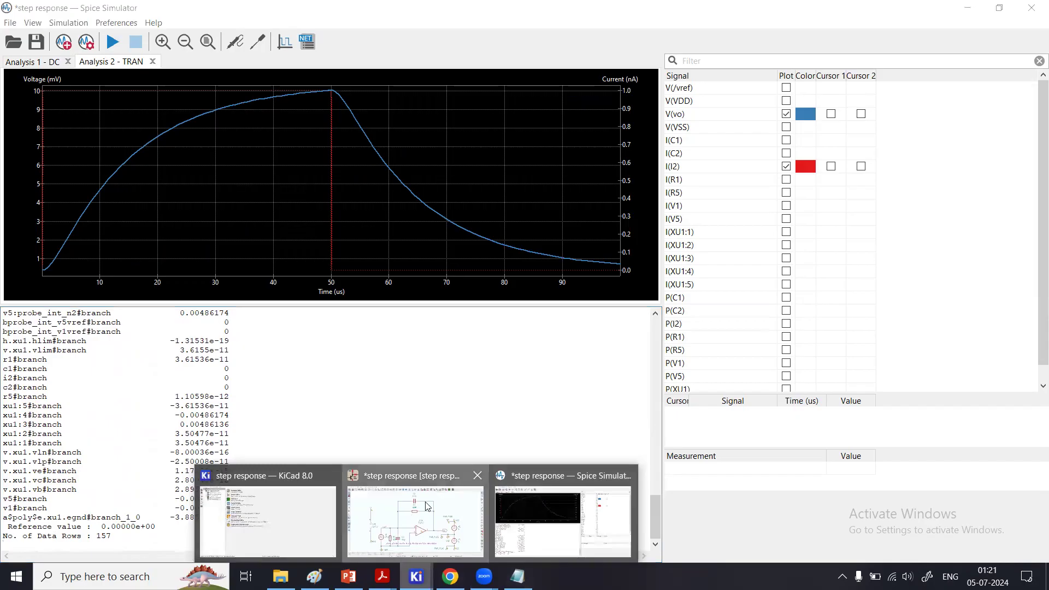
left_click(413, 517)
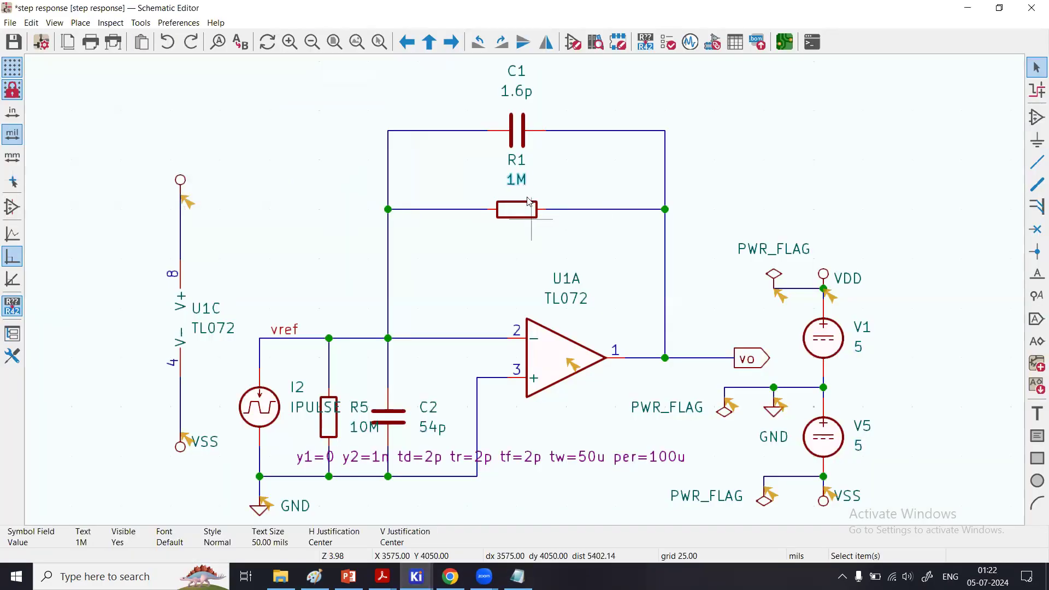
left_click(689, 42)
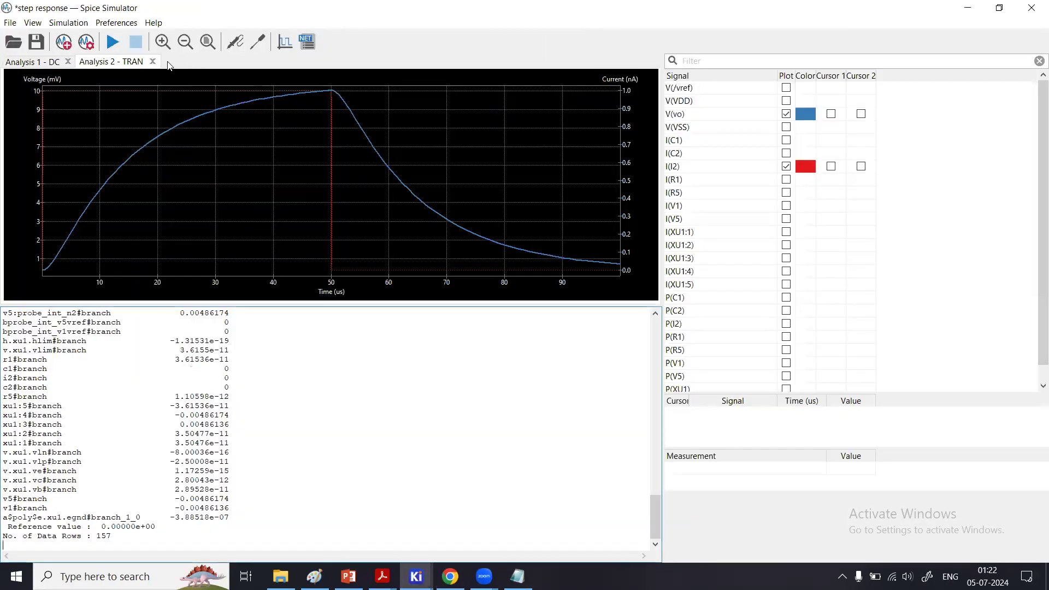
left_click(113, 42)
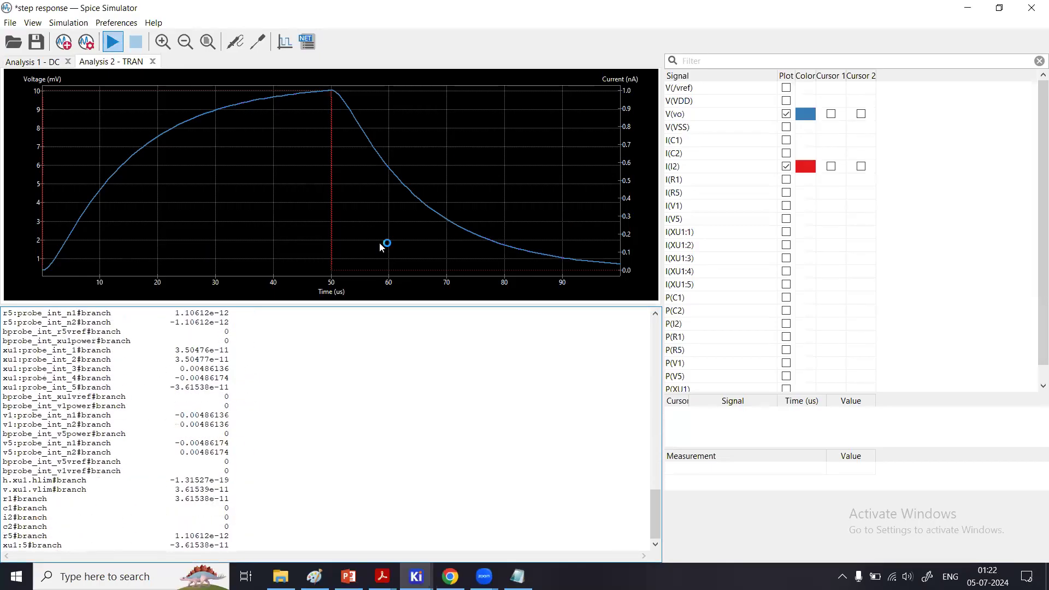